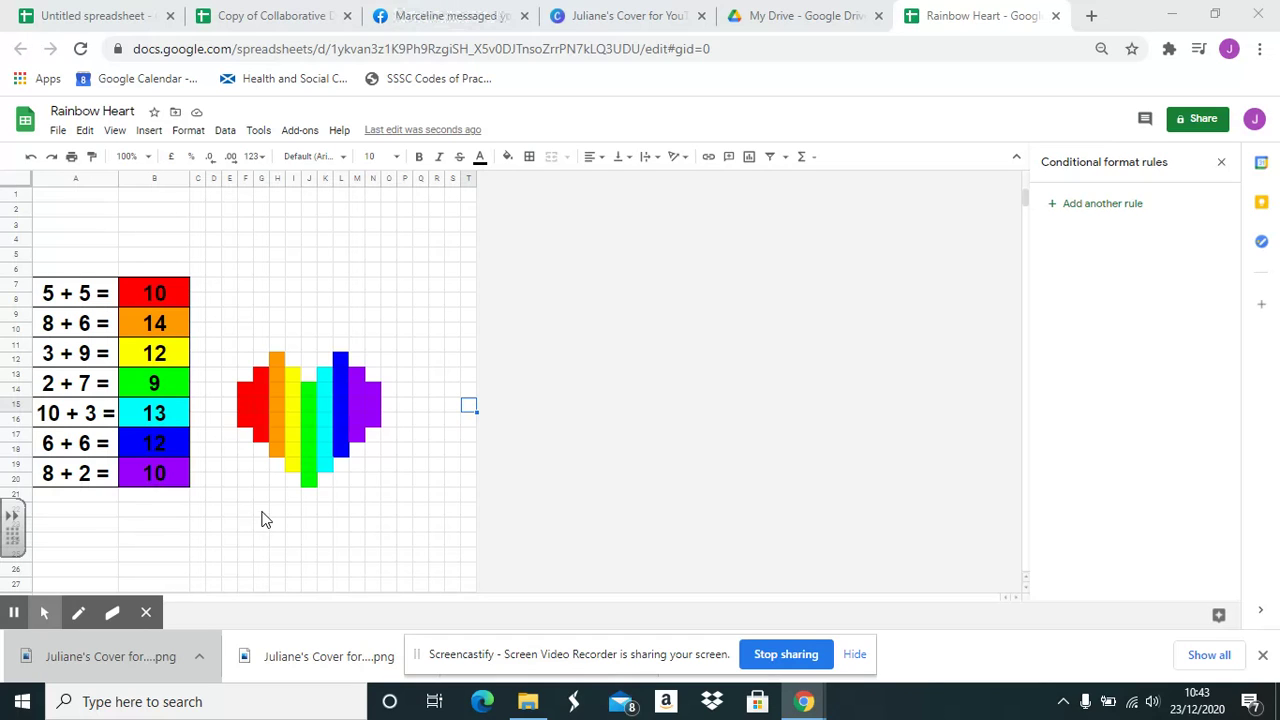
Clear all the answers in B7:B20
click(150, 472)
click(146, 287)
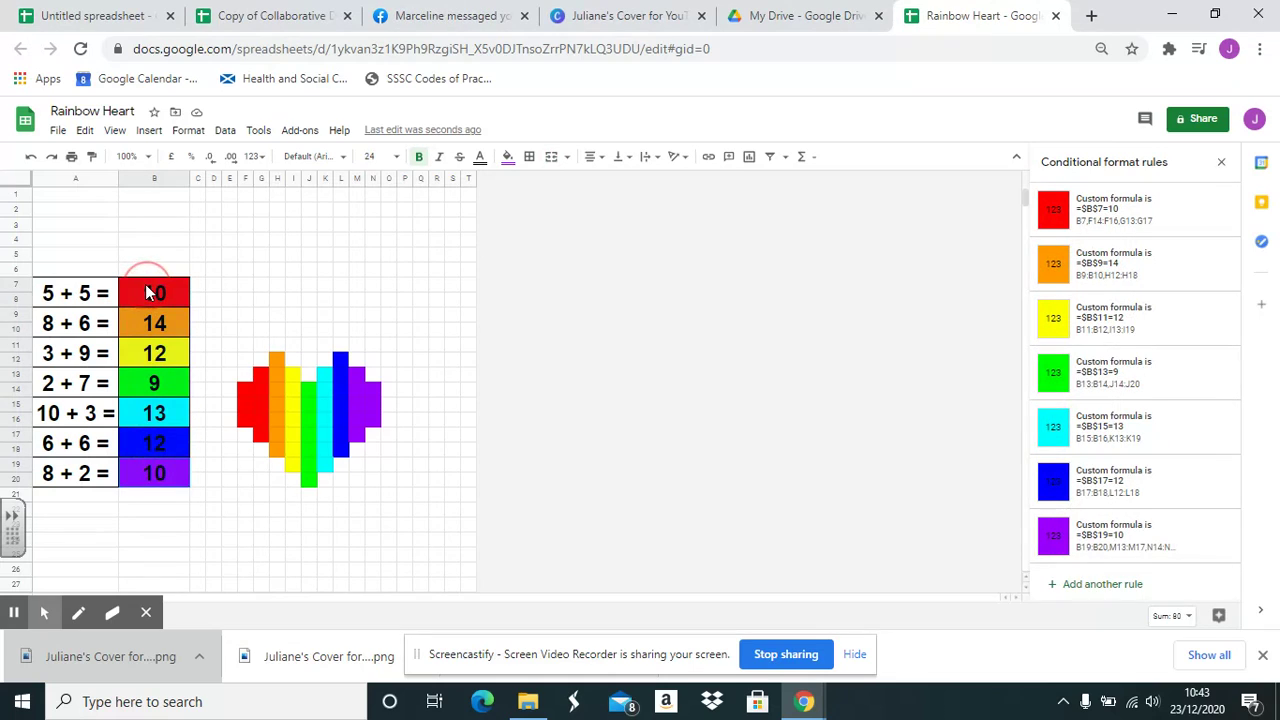
key(ctrl+shift+Down)
key(Delete)
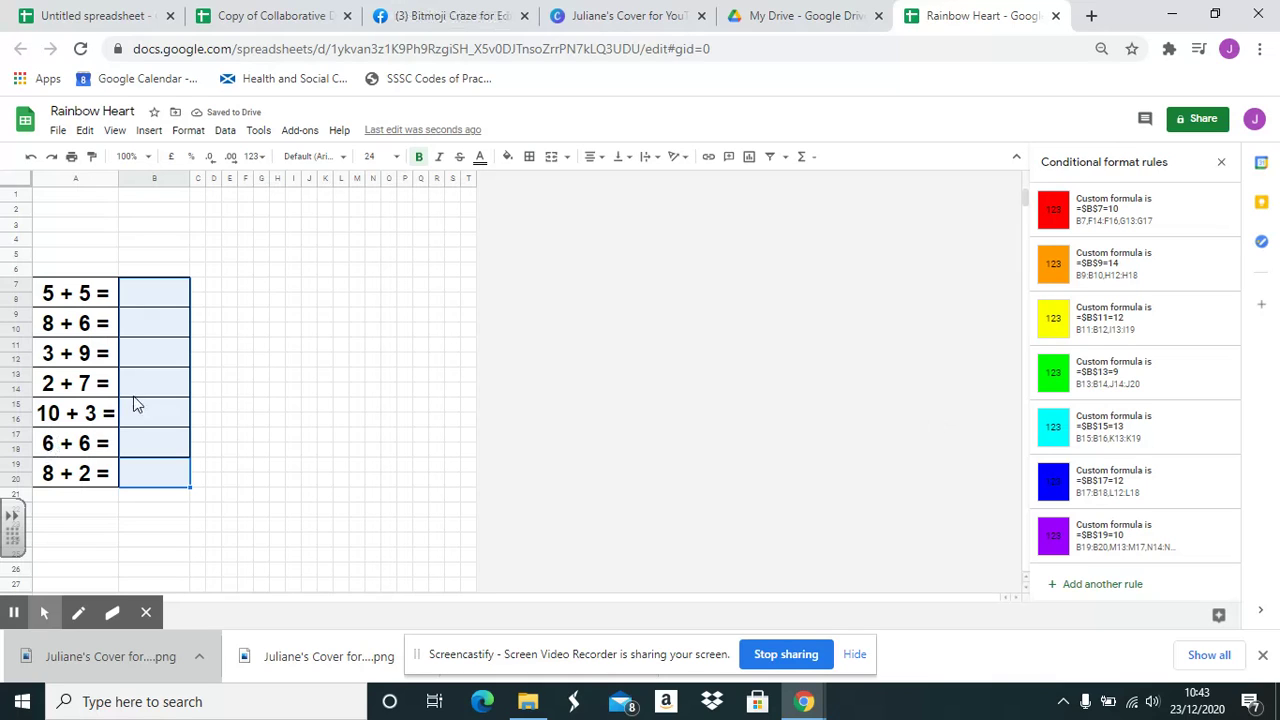
click(93, 530)
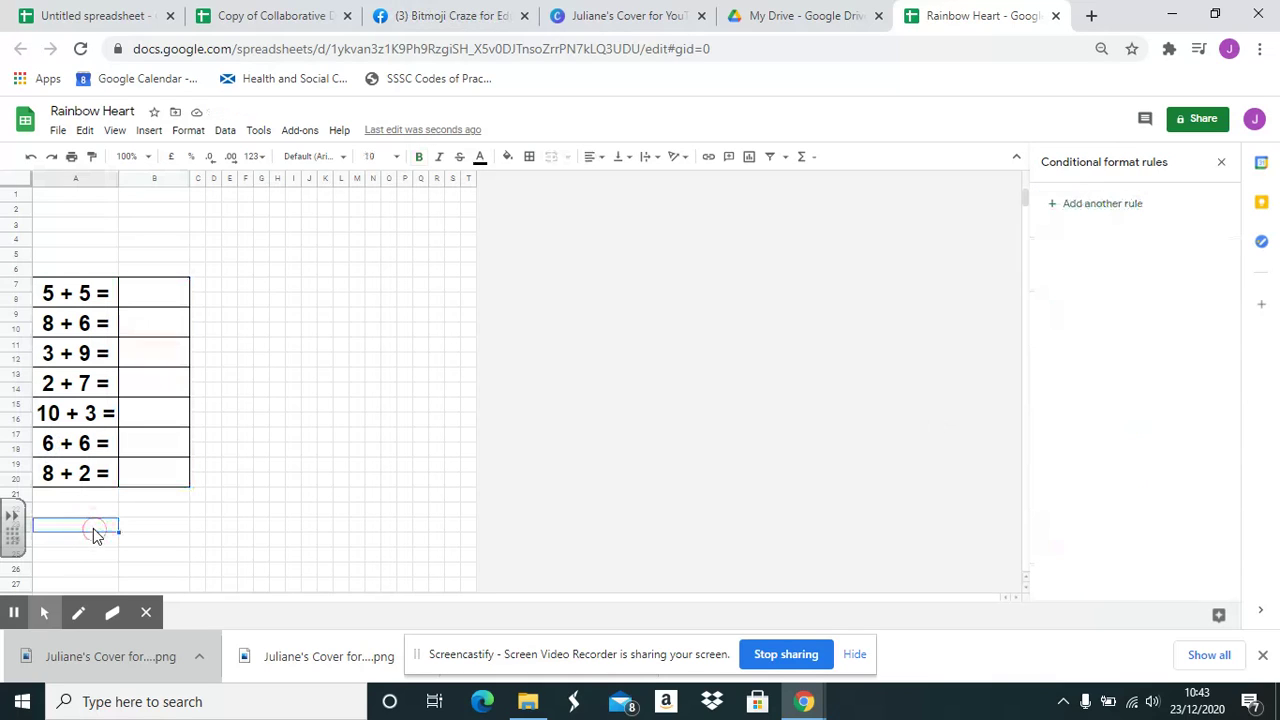
Change the first question in A7 from 5 + 5 = to 5 x 5 =
double_click(70, 298)
double_click(65, 292)
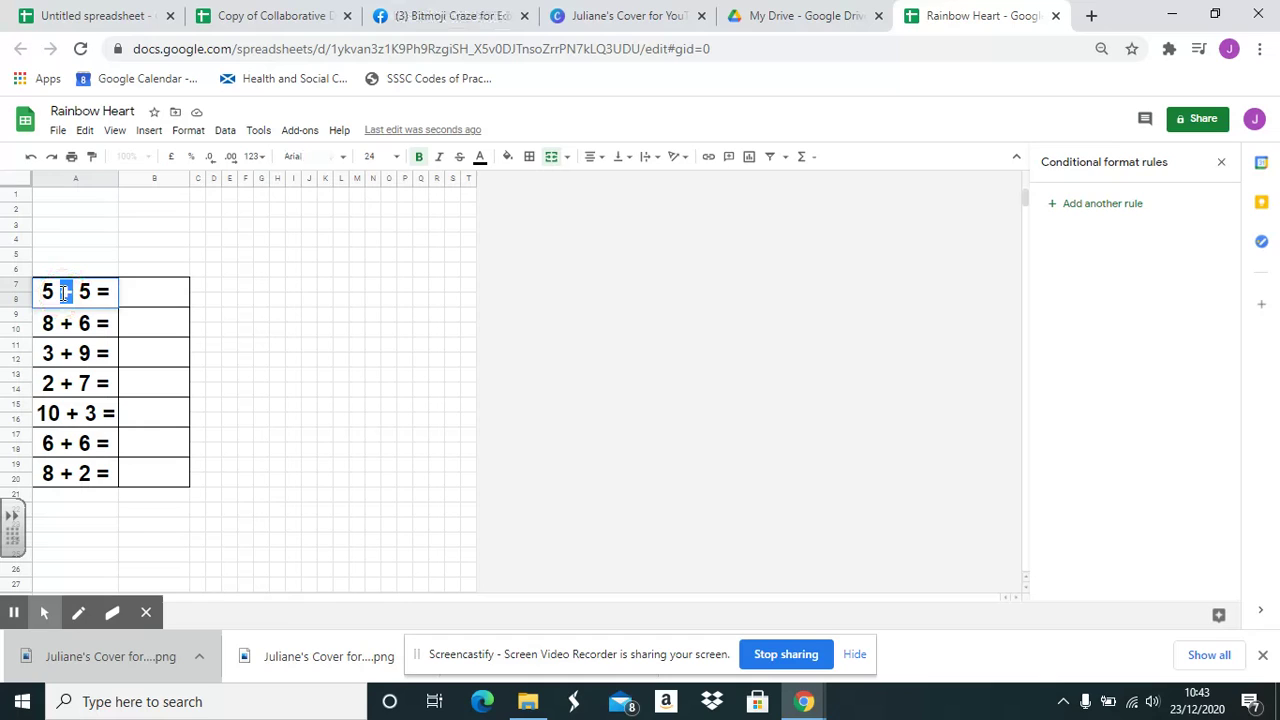
text(x)
click(173, 291)
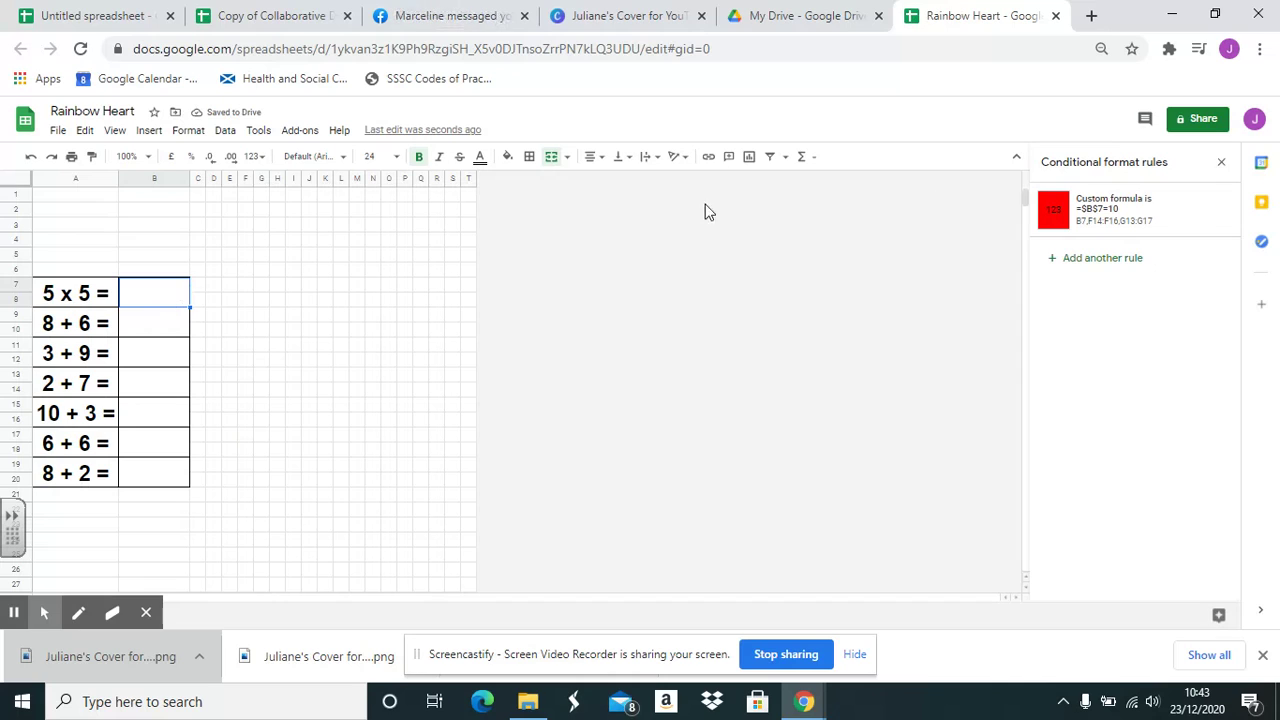
Update the red rule to =$B$7=25 and enter 25 in B7
click(1156, 218)
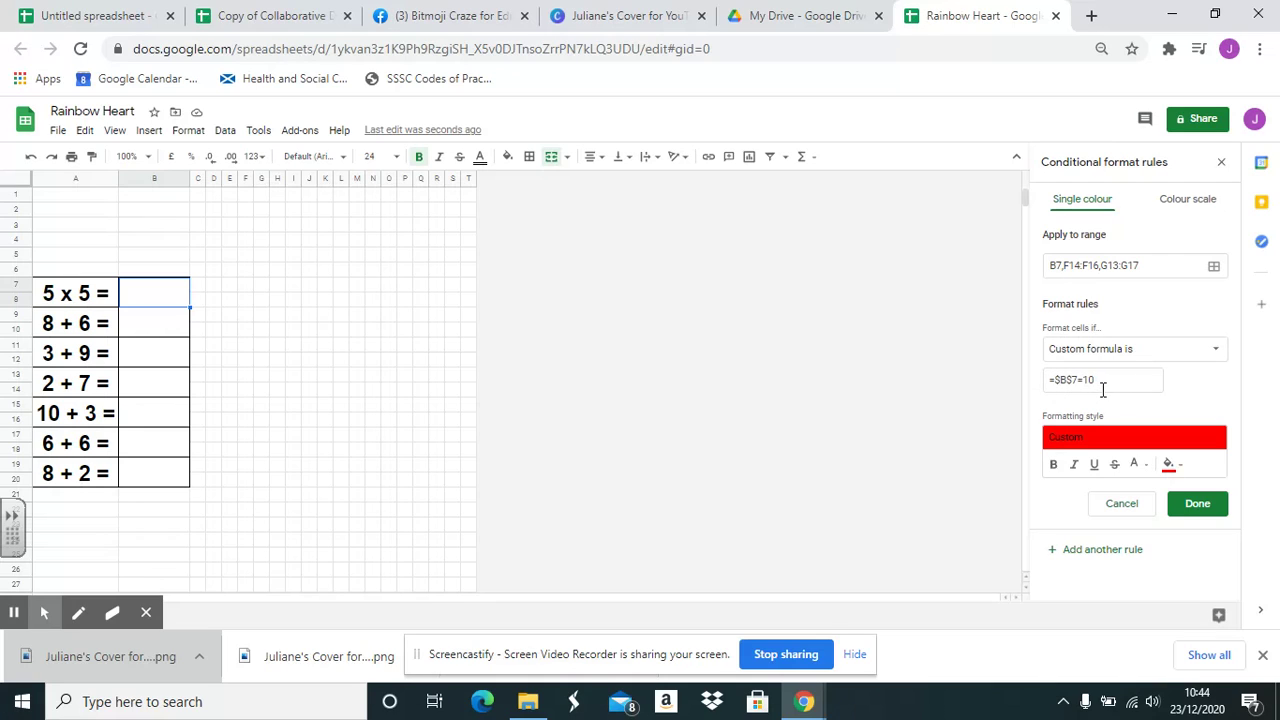
double_click(1087, 379)
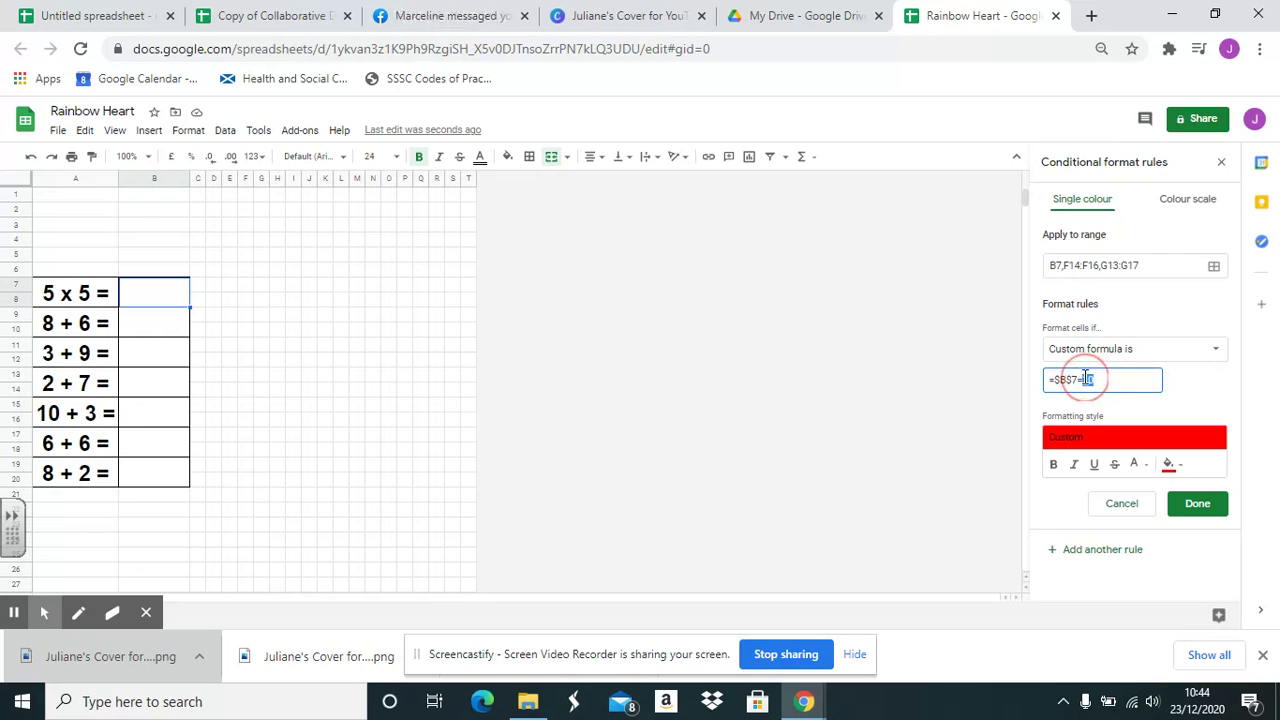
key(BackSpace)
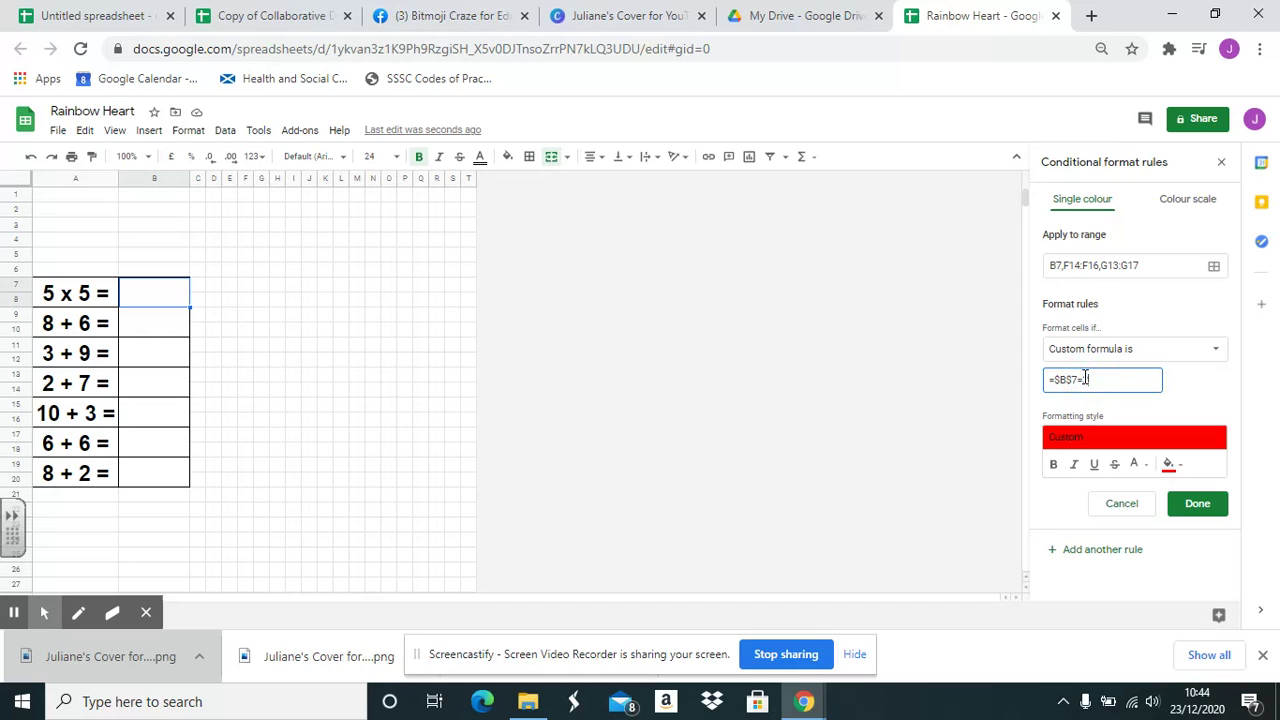
click(1192, 503)
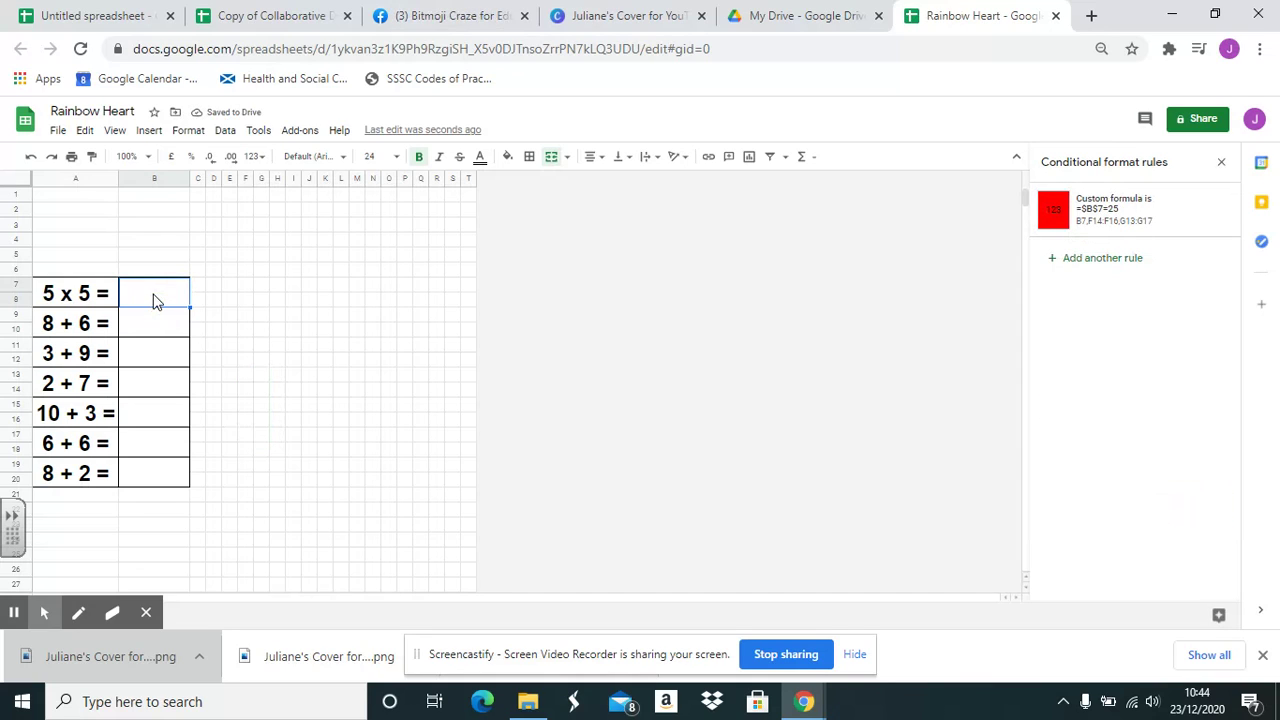
text(25)
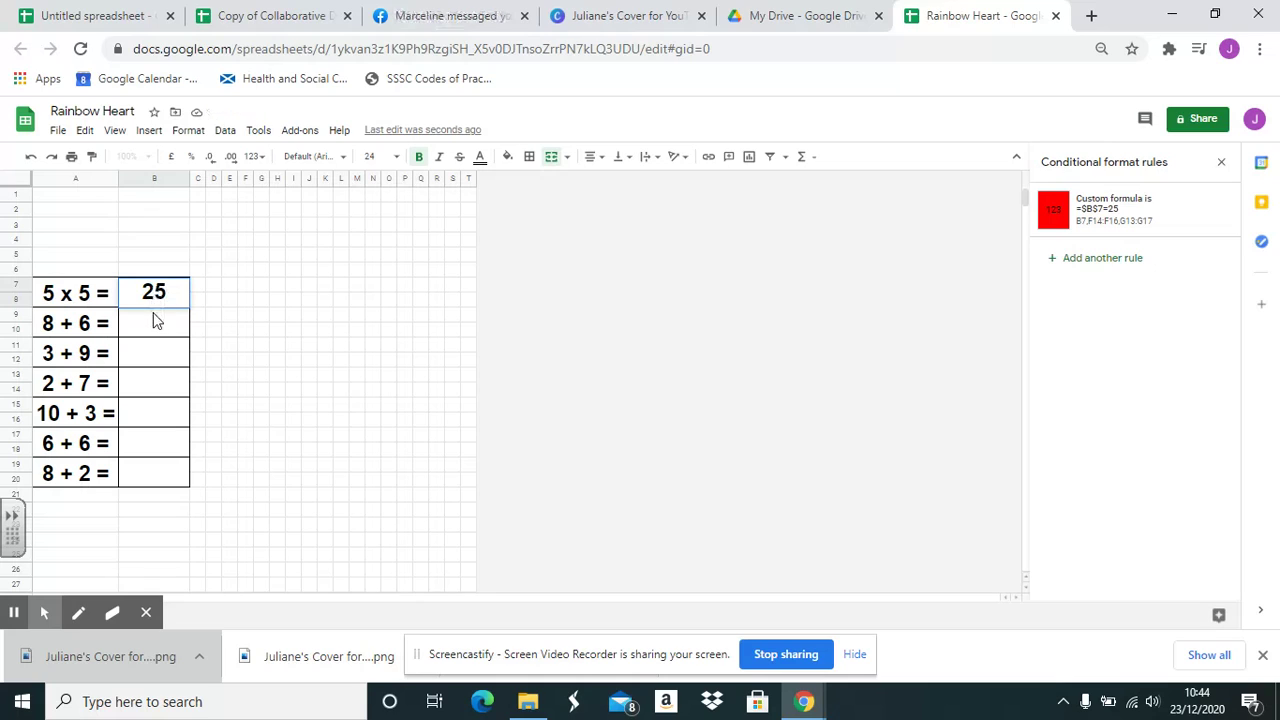
click(156, 325)
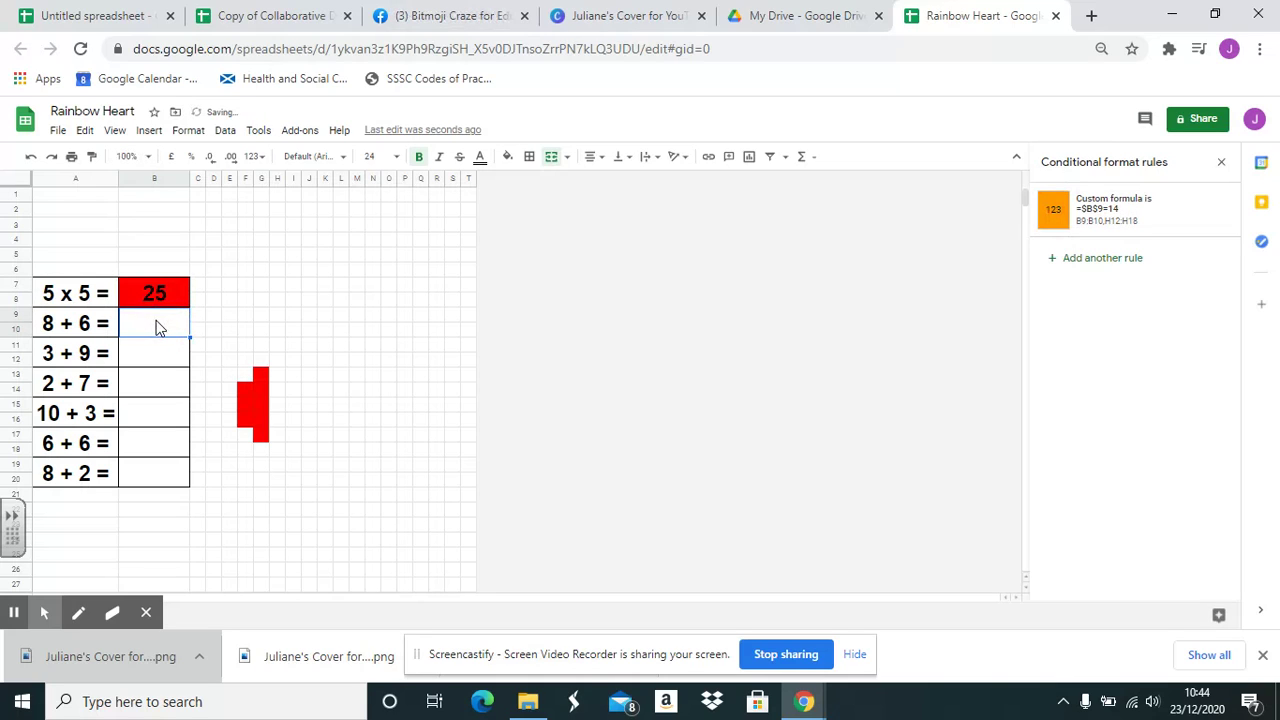
Change the second question from 8 + 6 = to 8 x 6 =
double_click(72, 324)
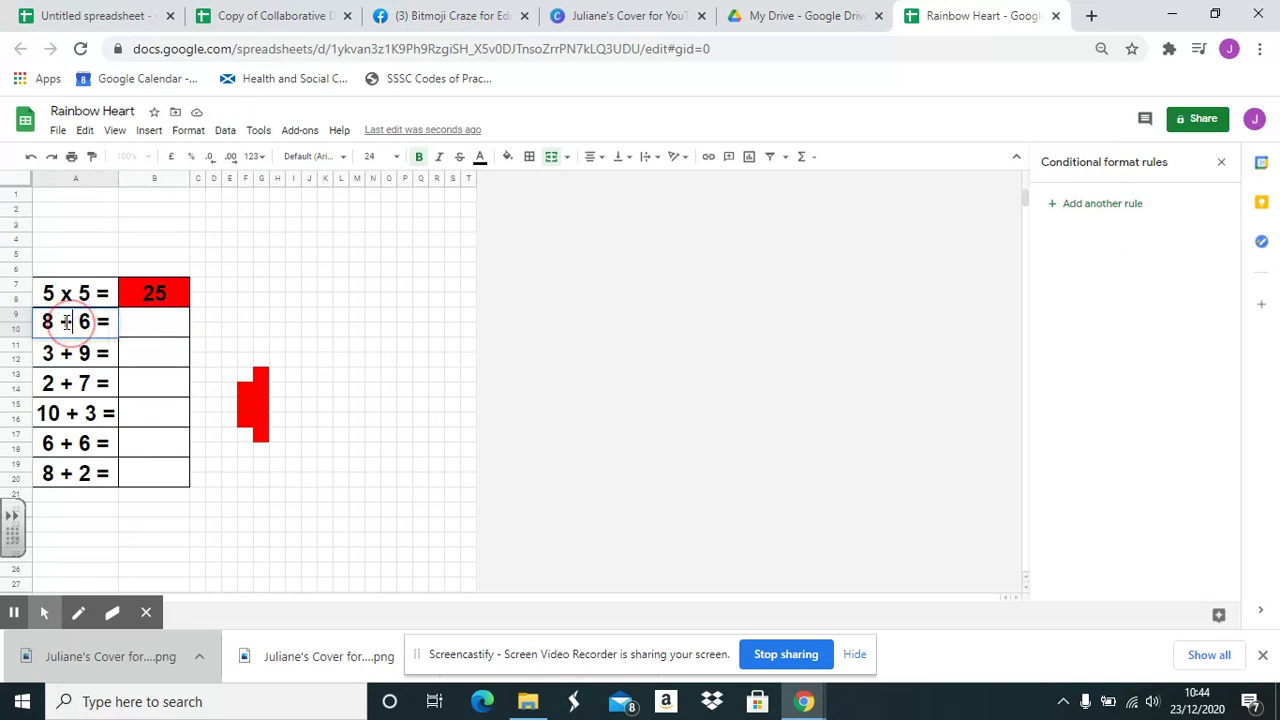
double_click(64, 322)
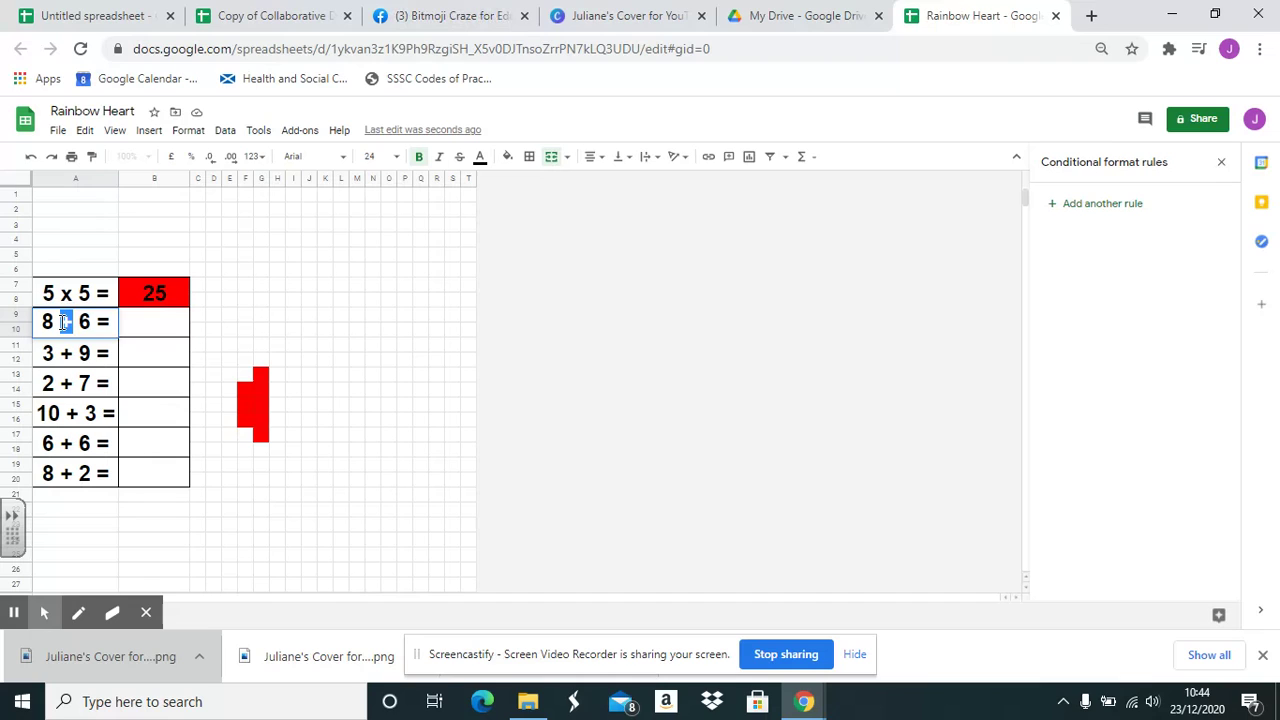
text(x)
click(165, 323)
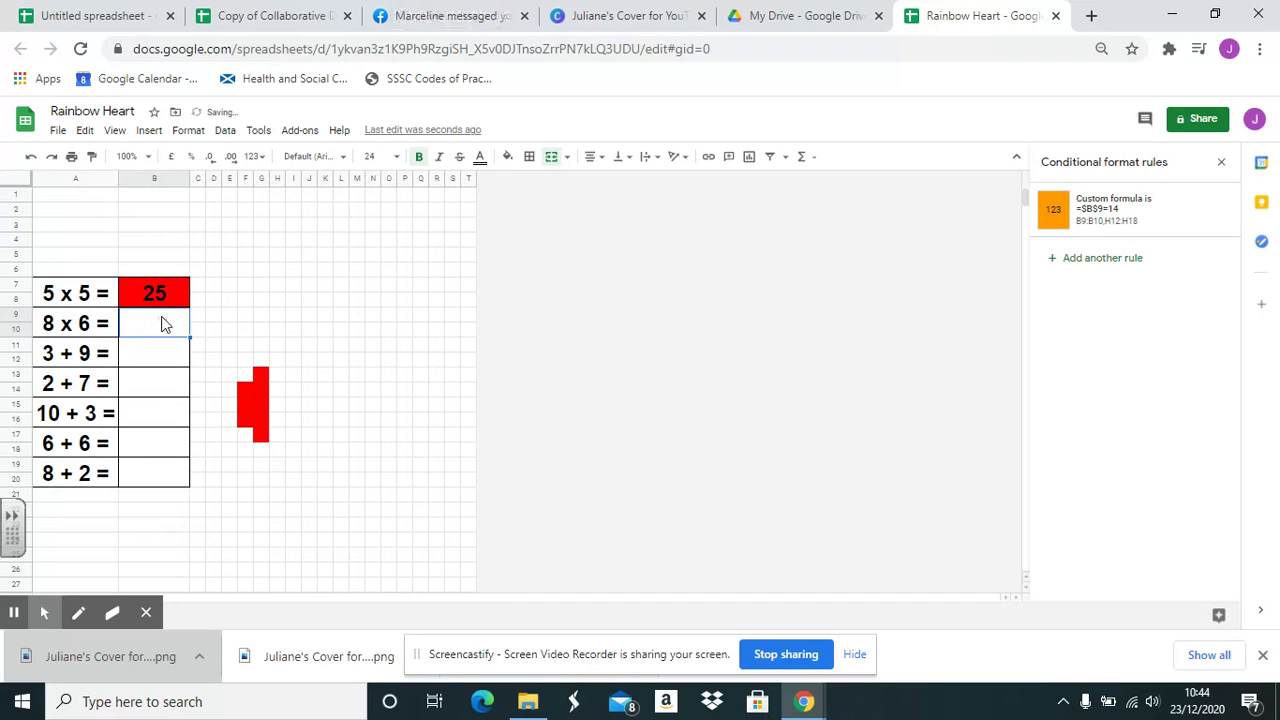
Update the orange rule to =$B$9=48 and enter 48 in B9
click(1150, 213)
drag(1098, 379, 1085, 378)
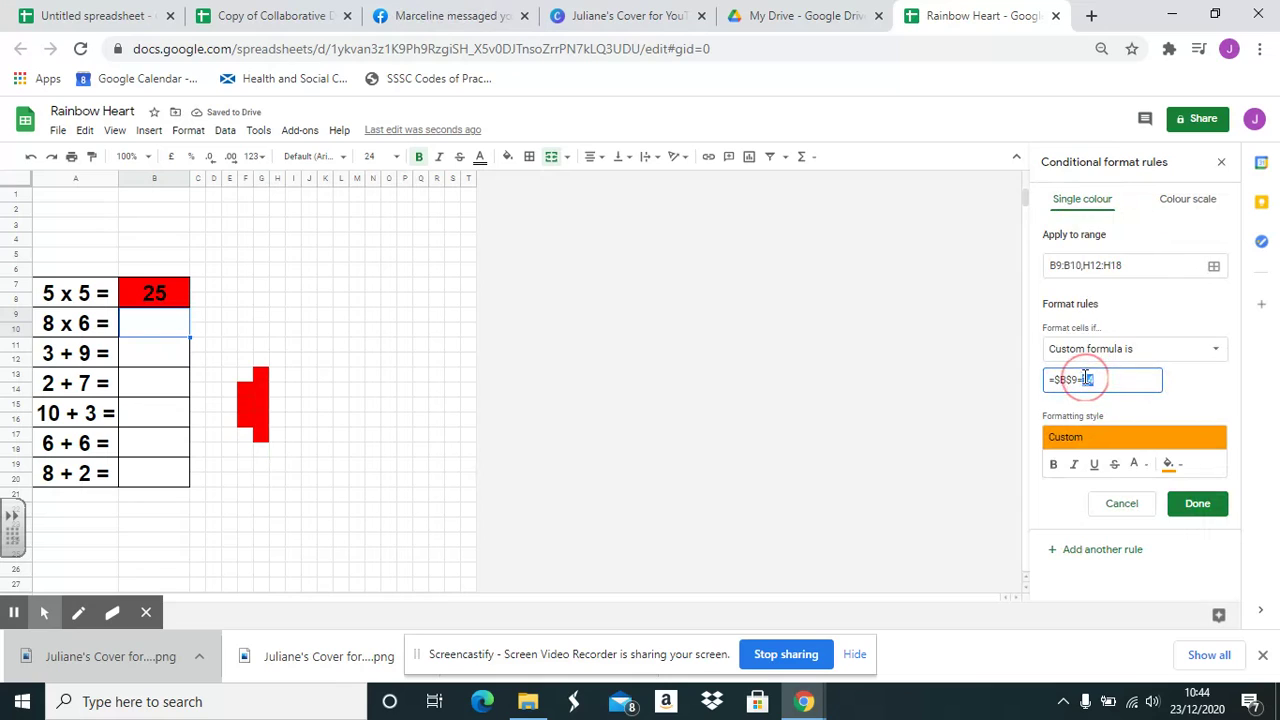
text(48)
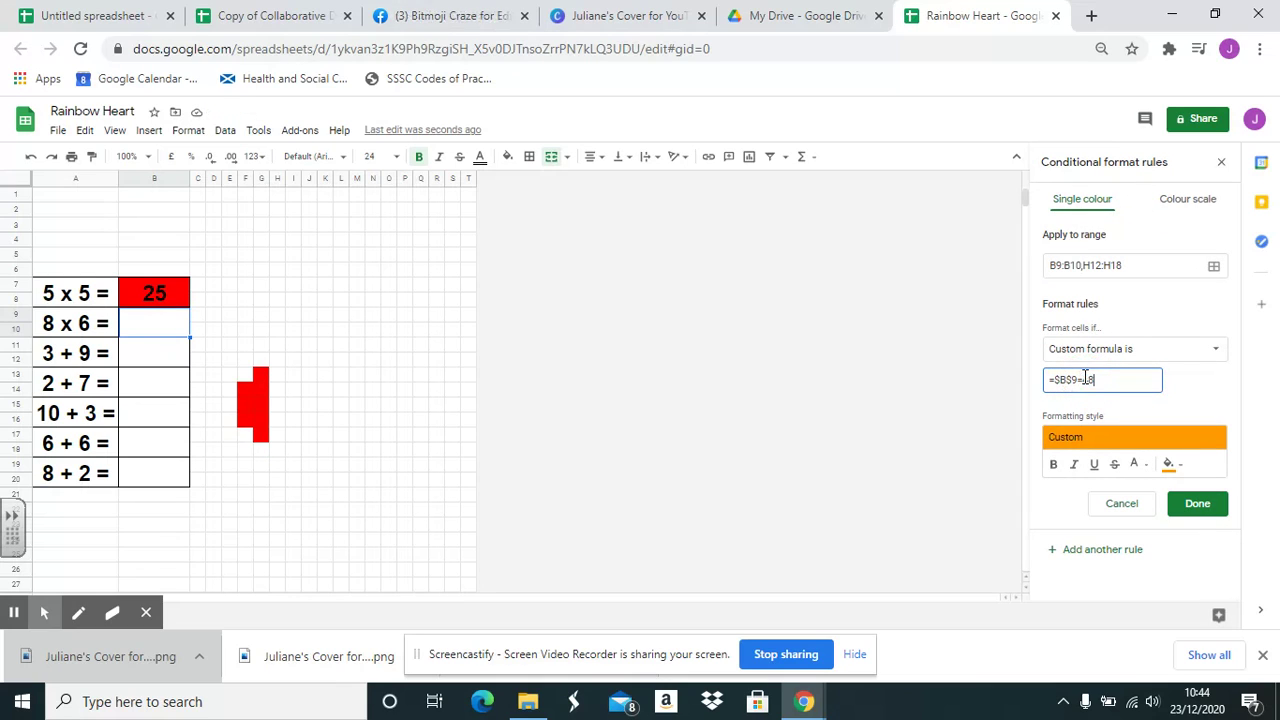
click(1196, 505)
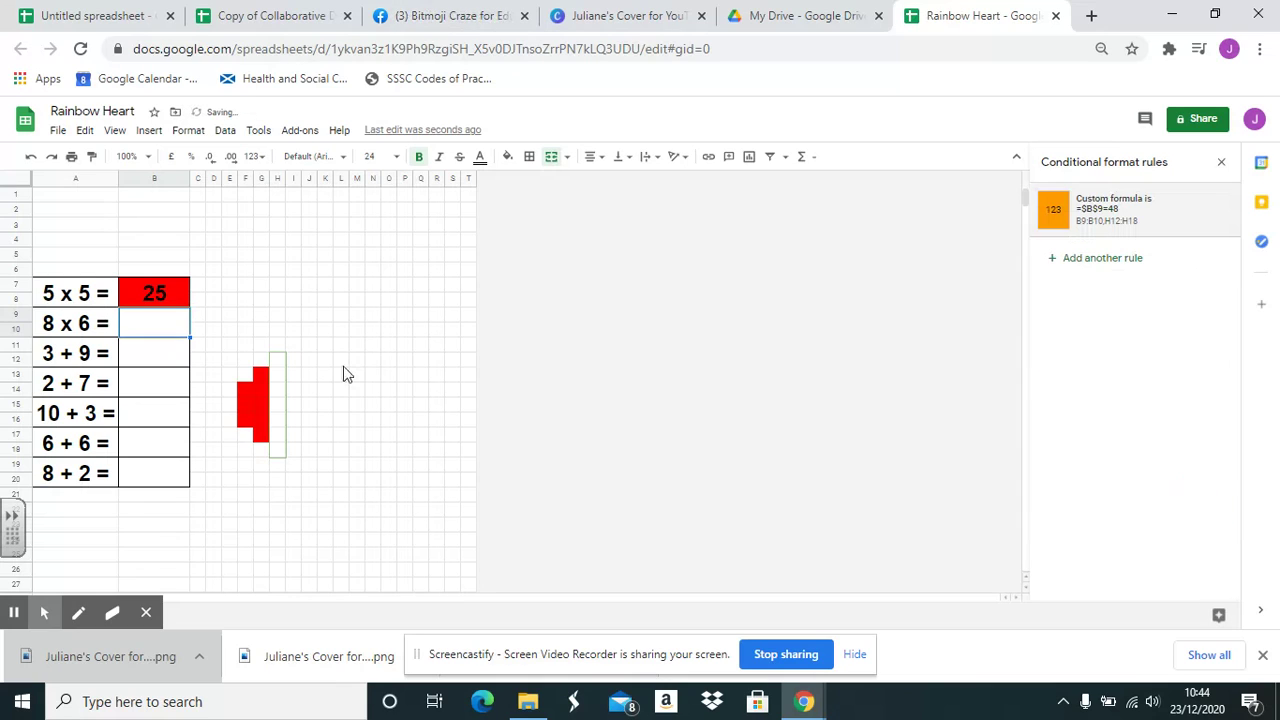
click(166, 328)
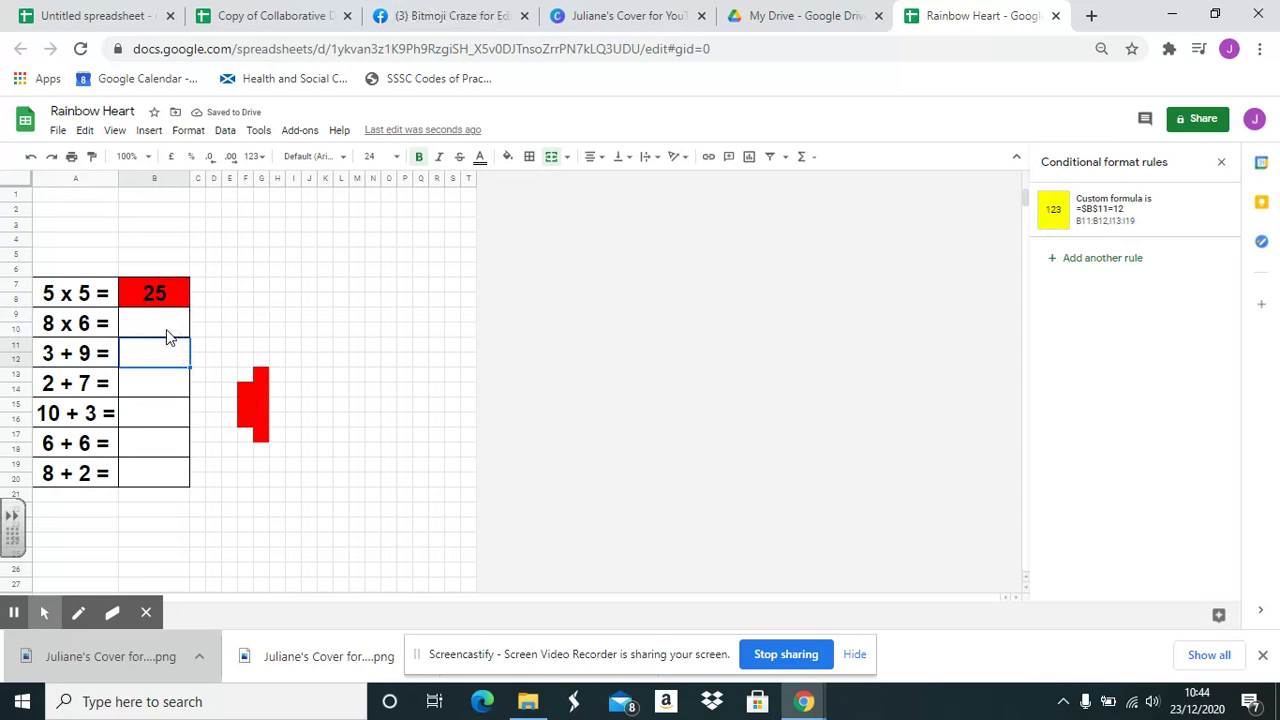
text(48)
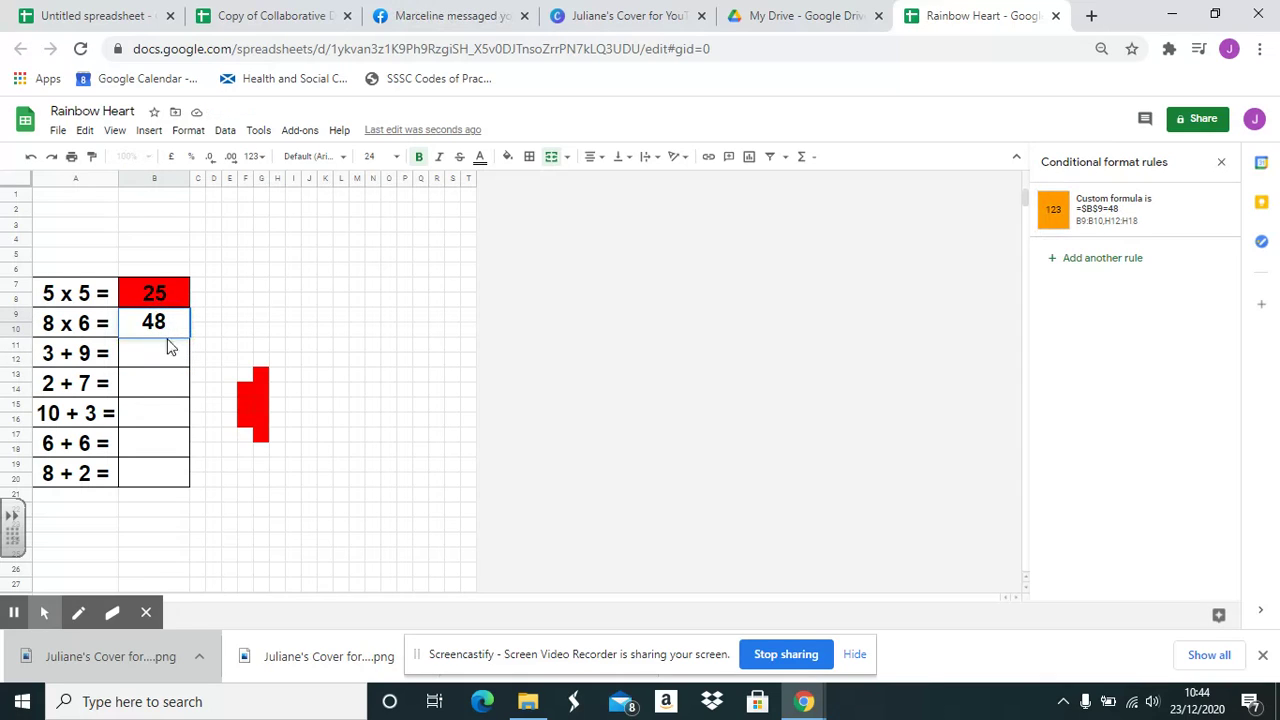
click(171, 357)
click(70, 358)
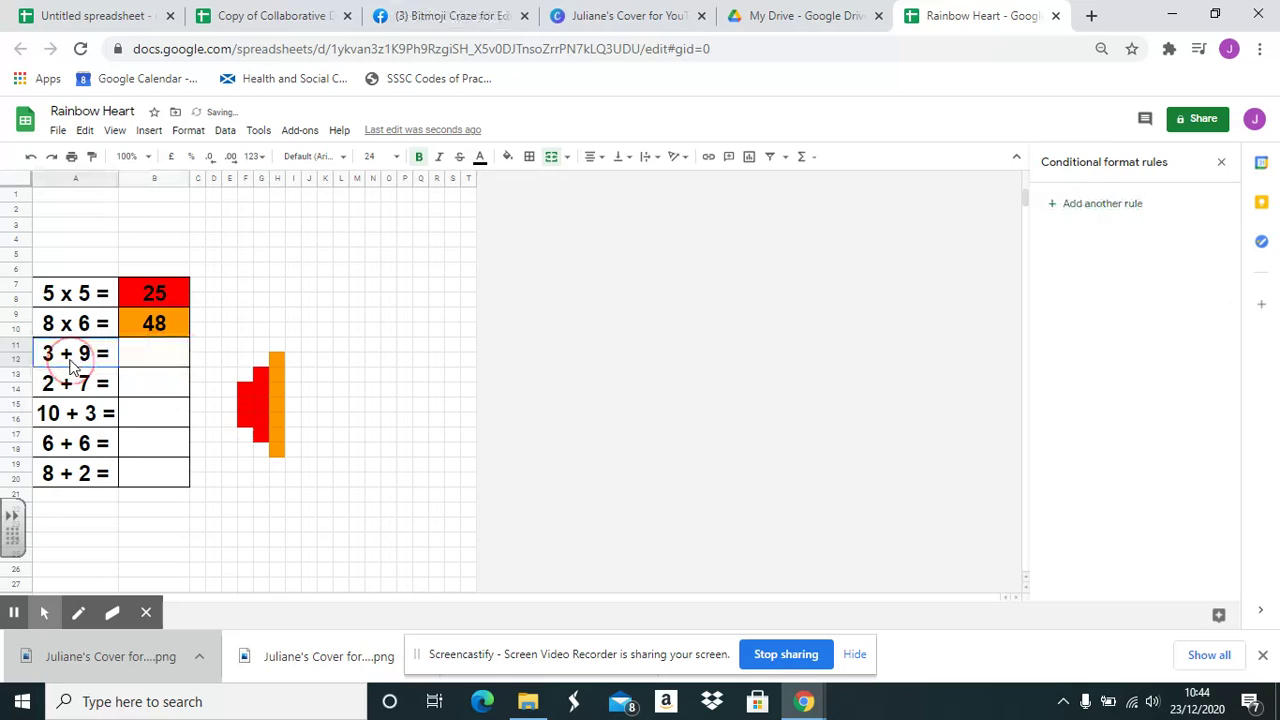
Change the third question to 3 x 9 = and enter 27 in B11
double_click(65, 353)
double_click(65, 353)
text(x)
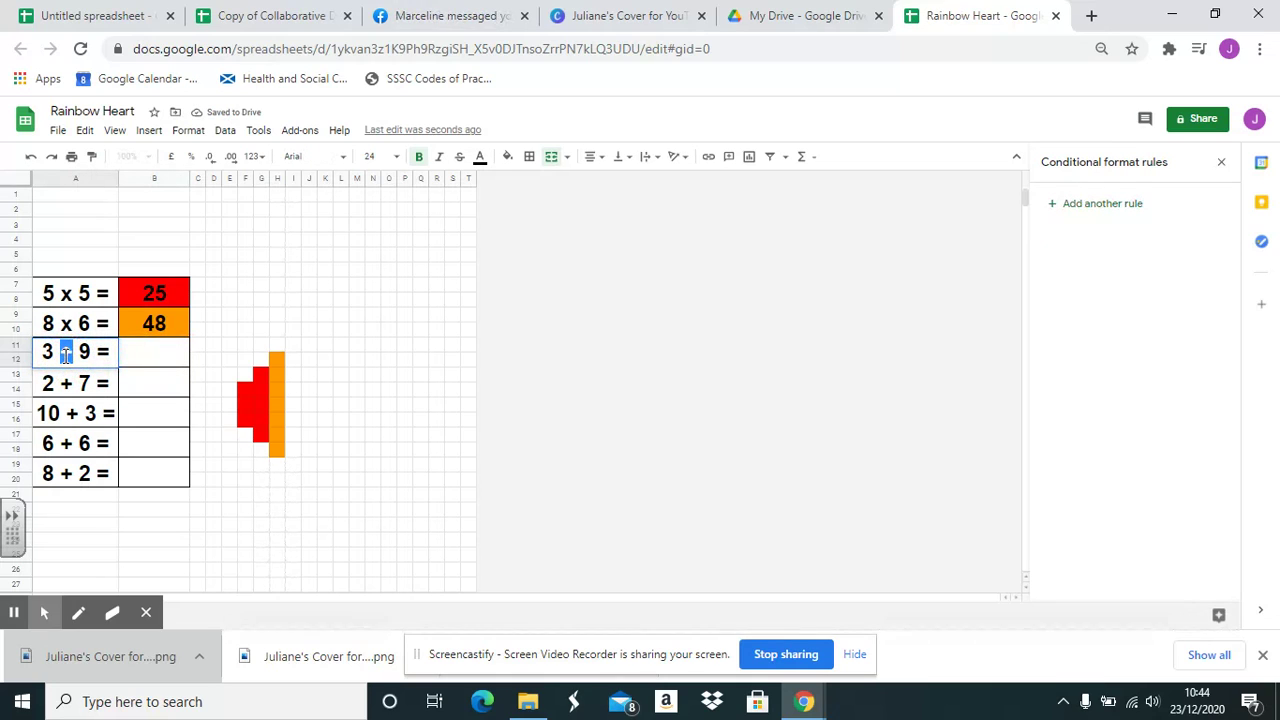
click(145, 362)
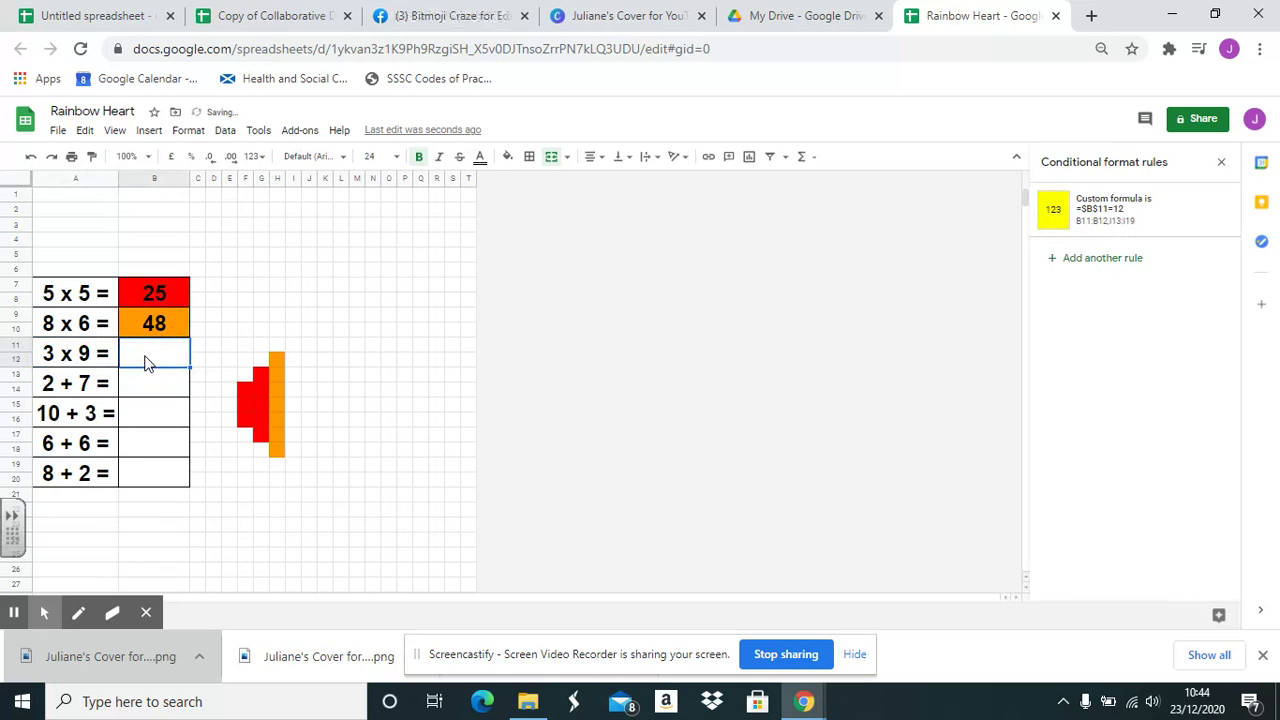
text(27)
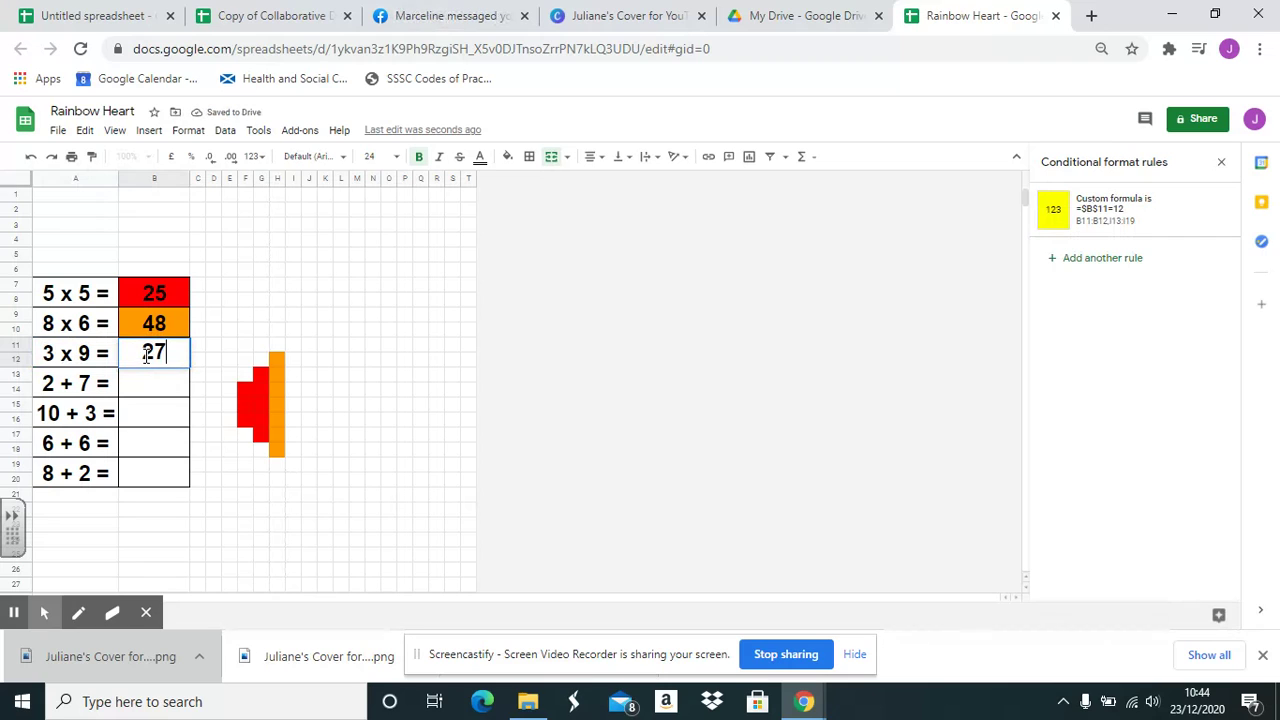
Update the yellow rule formula to =$B$11=27
click(1118, 204)
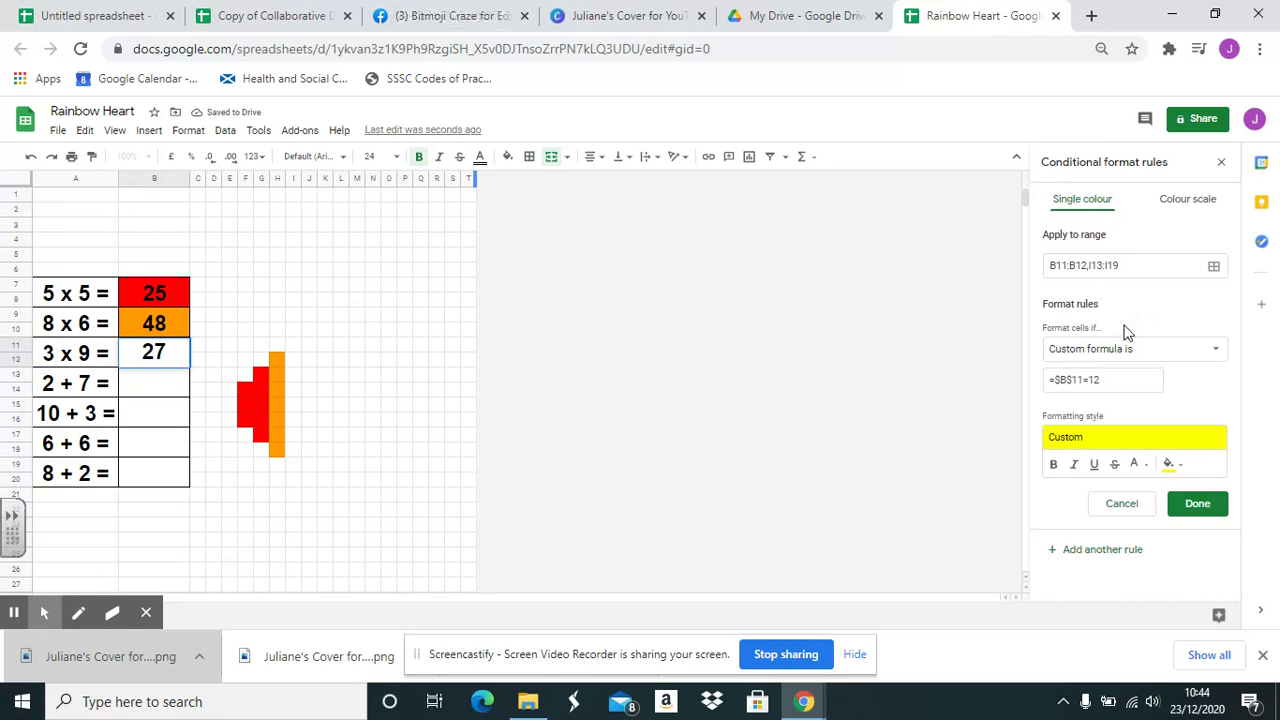
double_click(1094, 379)
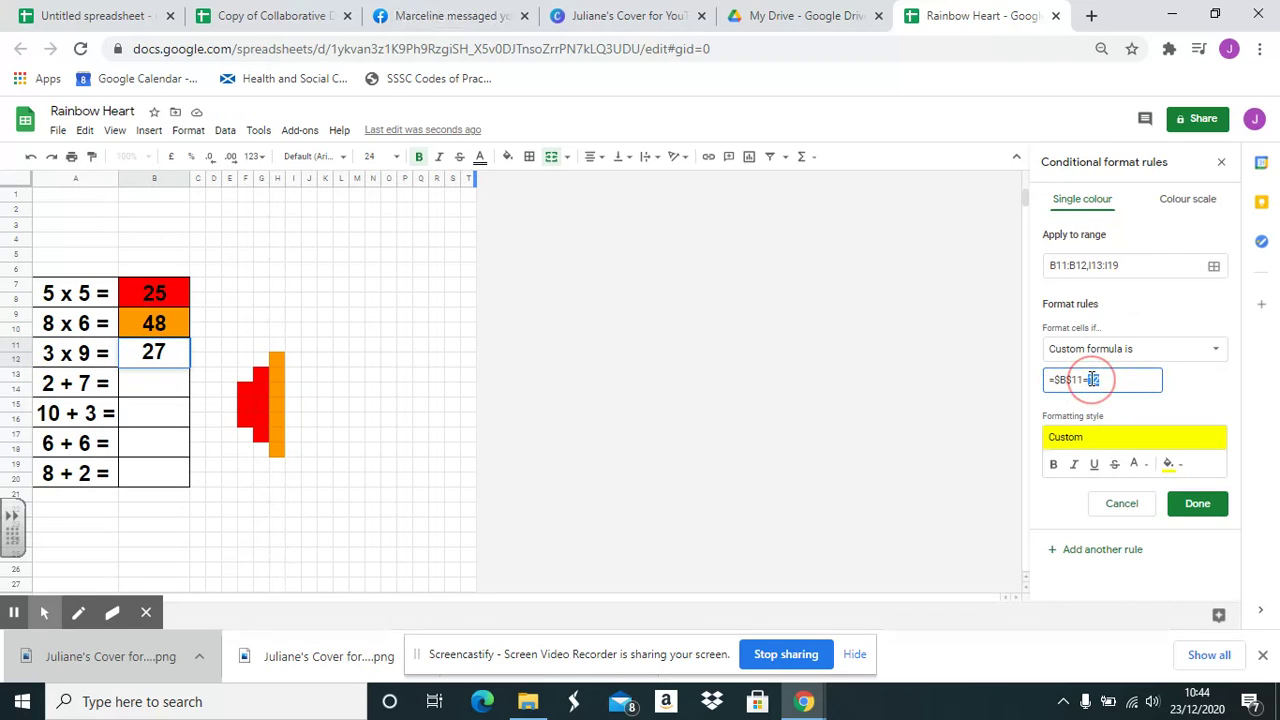
click(1190, 505)
click(149, 395)
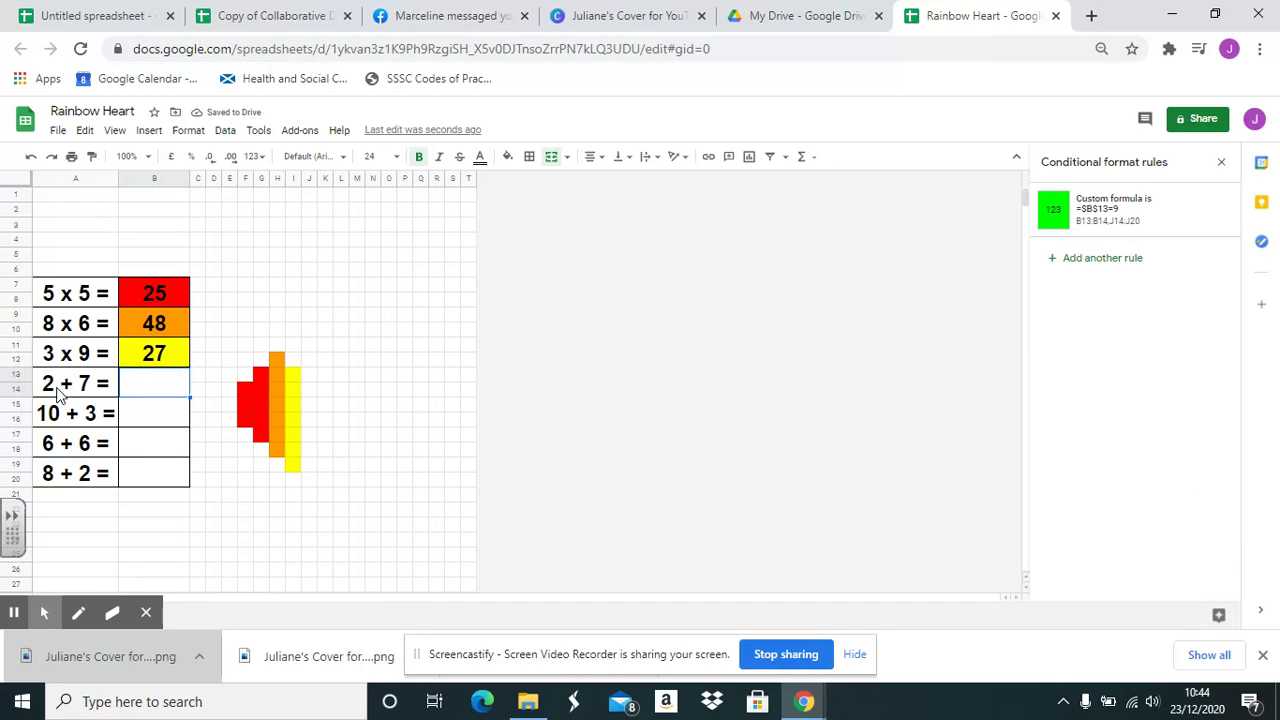
Change the fourth question to 2 x 7 = and enter 14 in B13
double_click(70, 385)
double_click(68, 383)
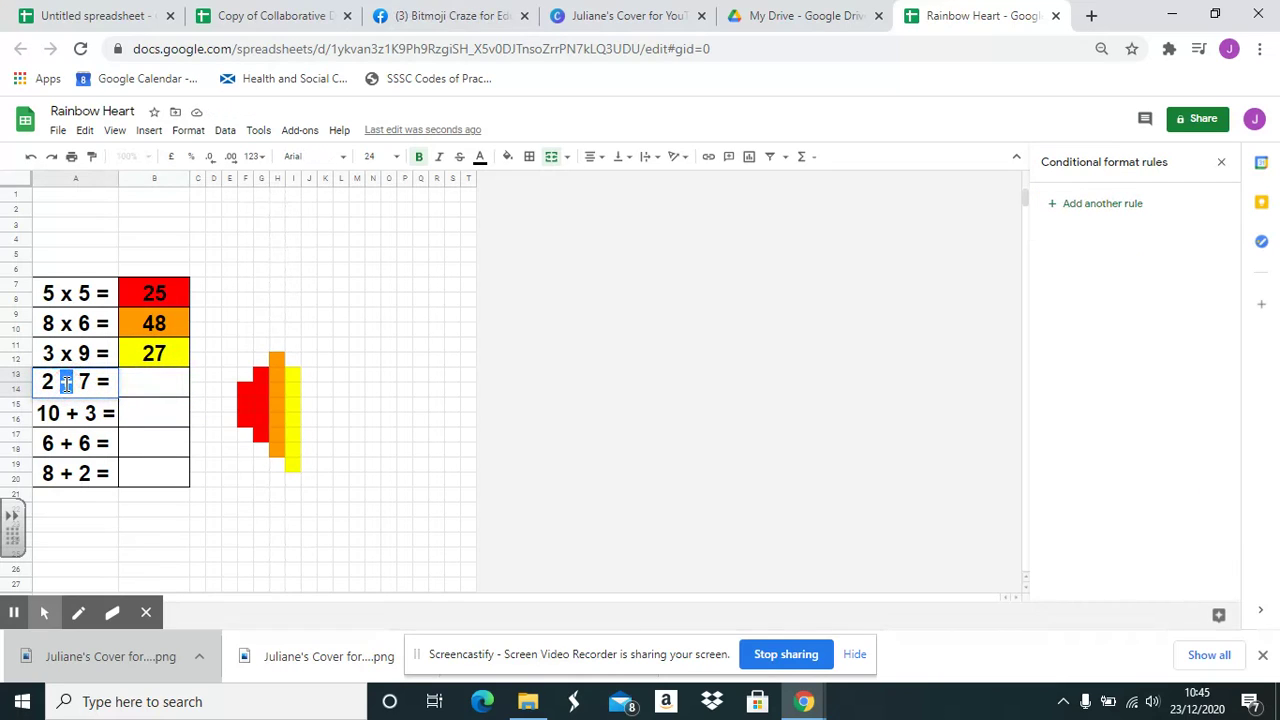
text(x)
click(147, 385)
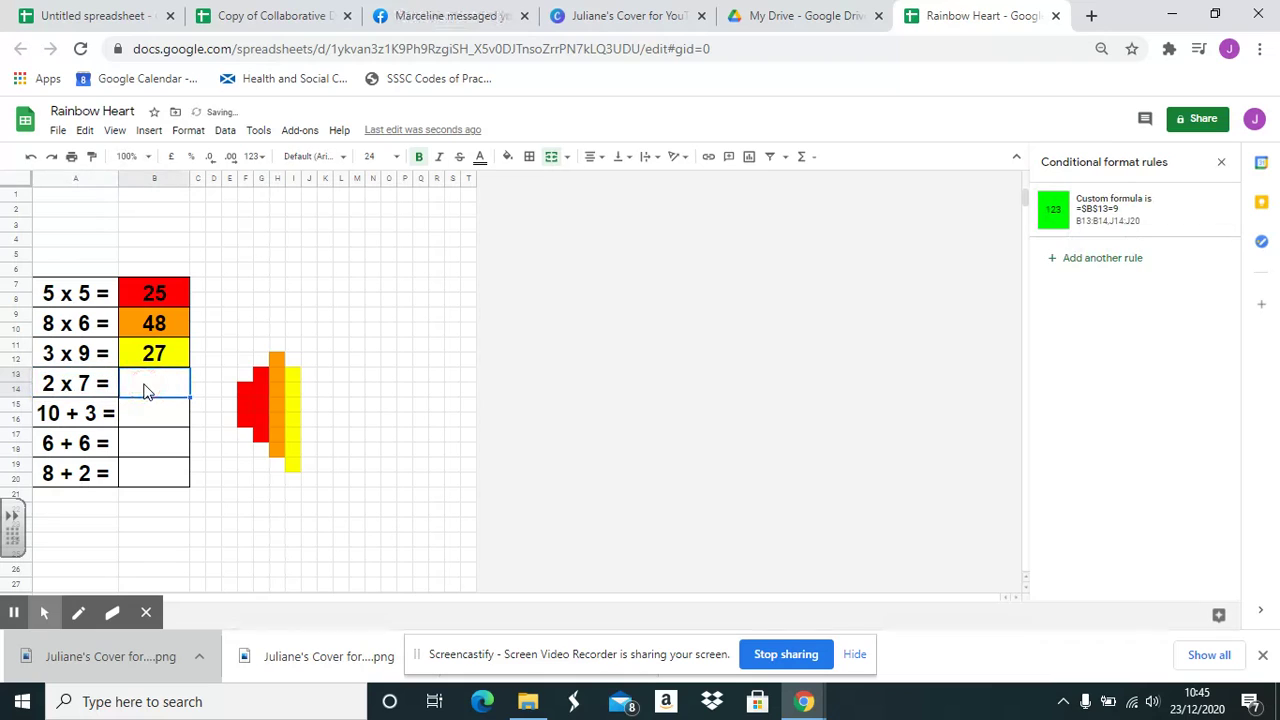
text(14)
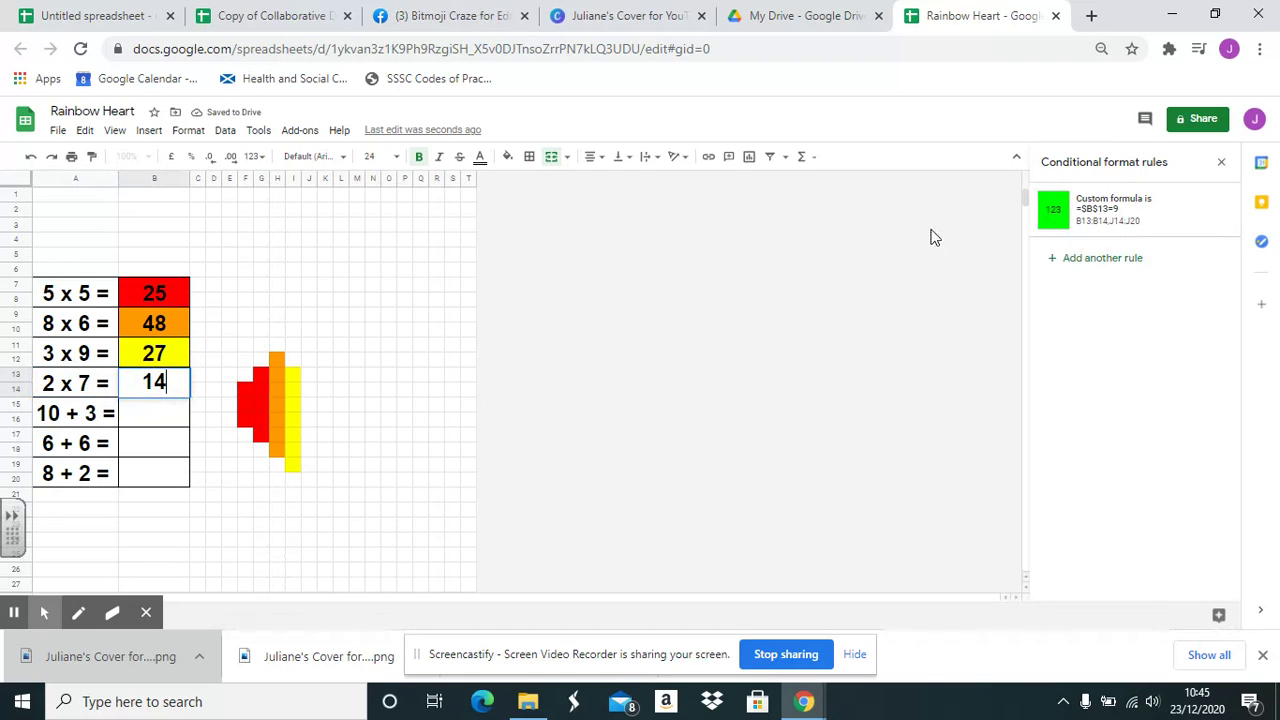
Update the green rule formula to =$B$13=14
click(1110, 210)
double_click(1090, 379)
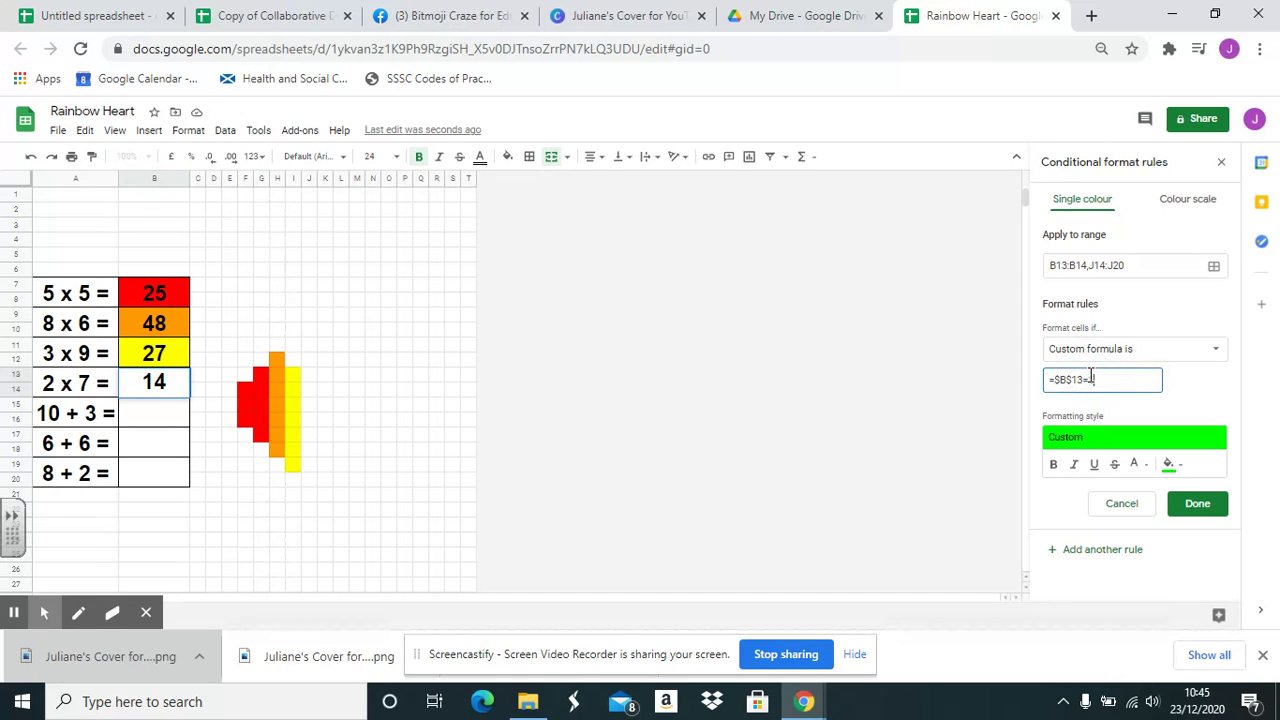
text(14)
click(1196, 504)
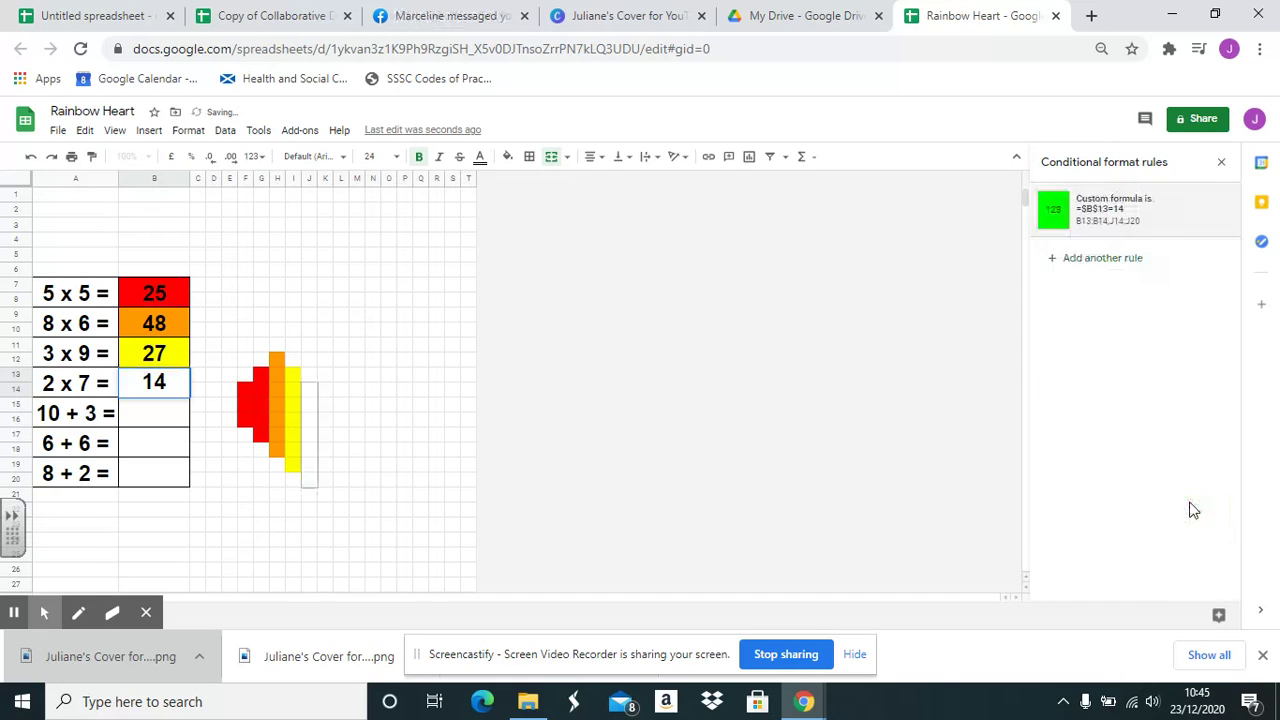
Change A15 to 10 x 3 = and enter 30 in B15
click(88, 418)
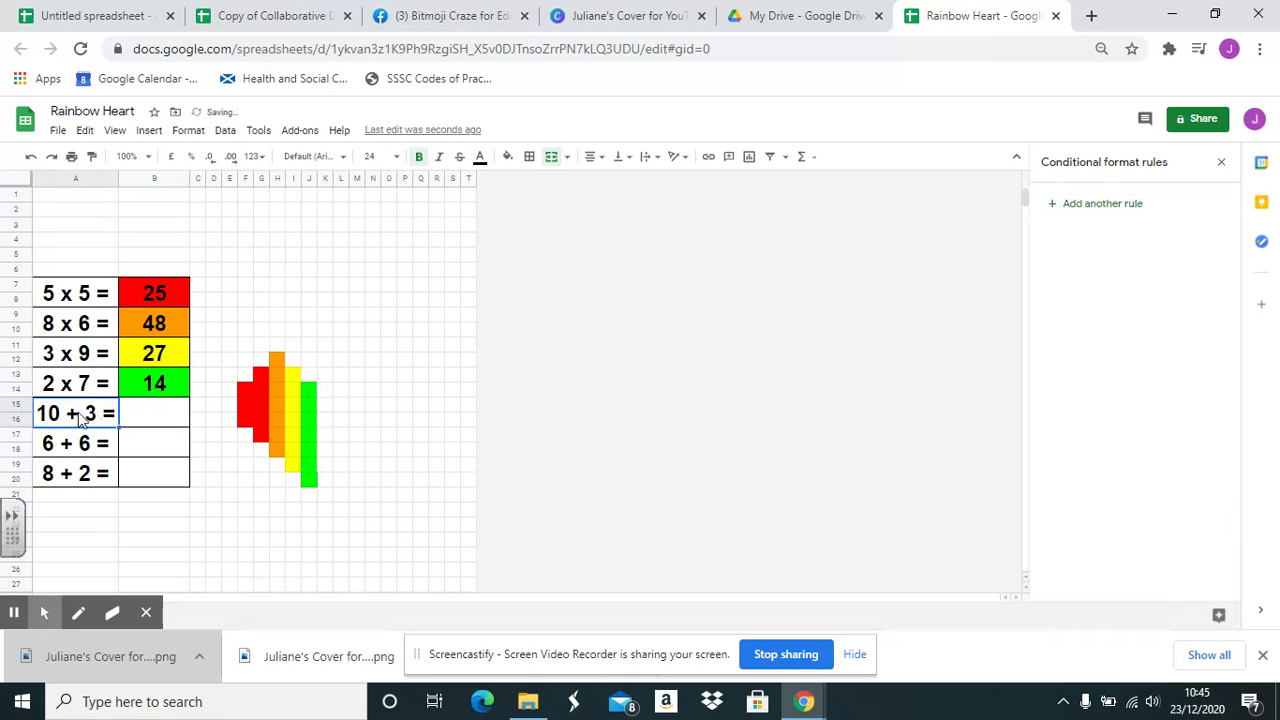
double_click(78, 416)
double_click(72, 411)
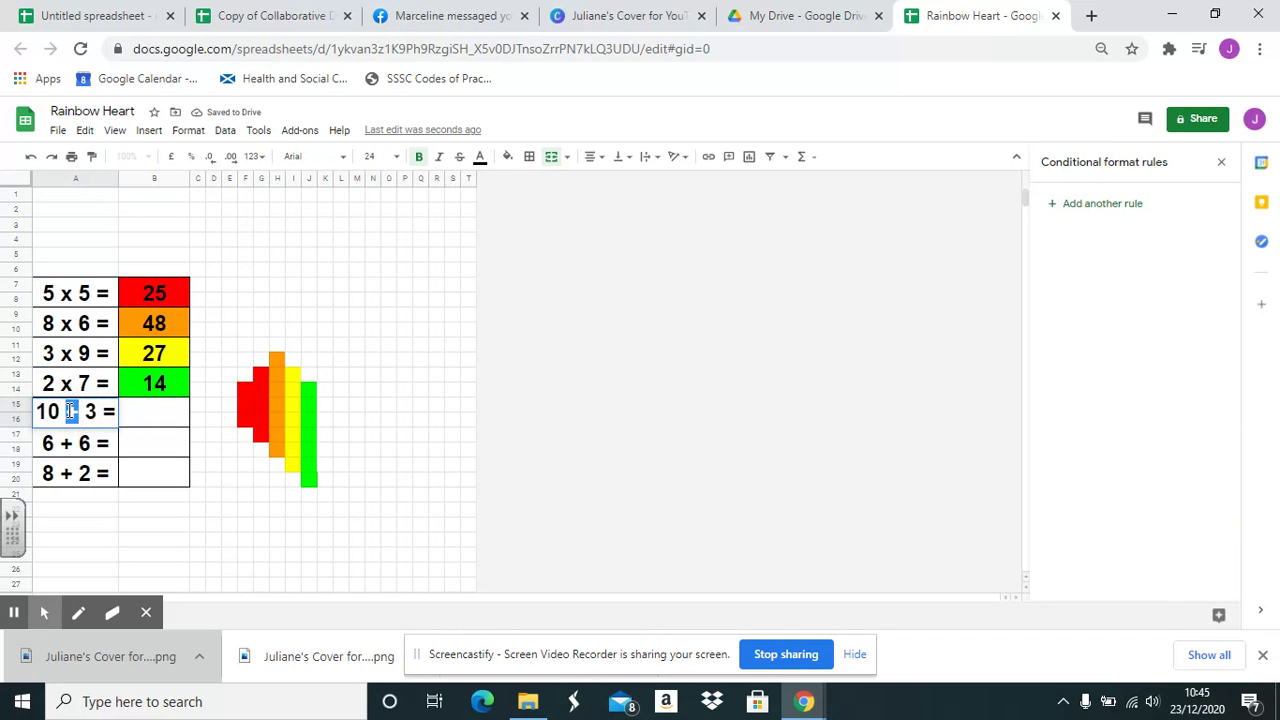
text(x)
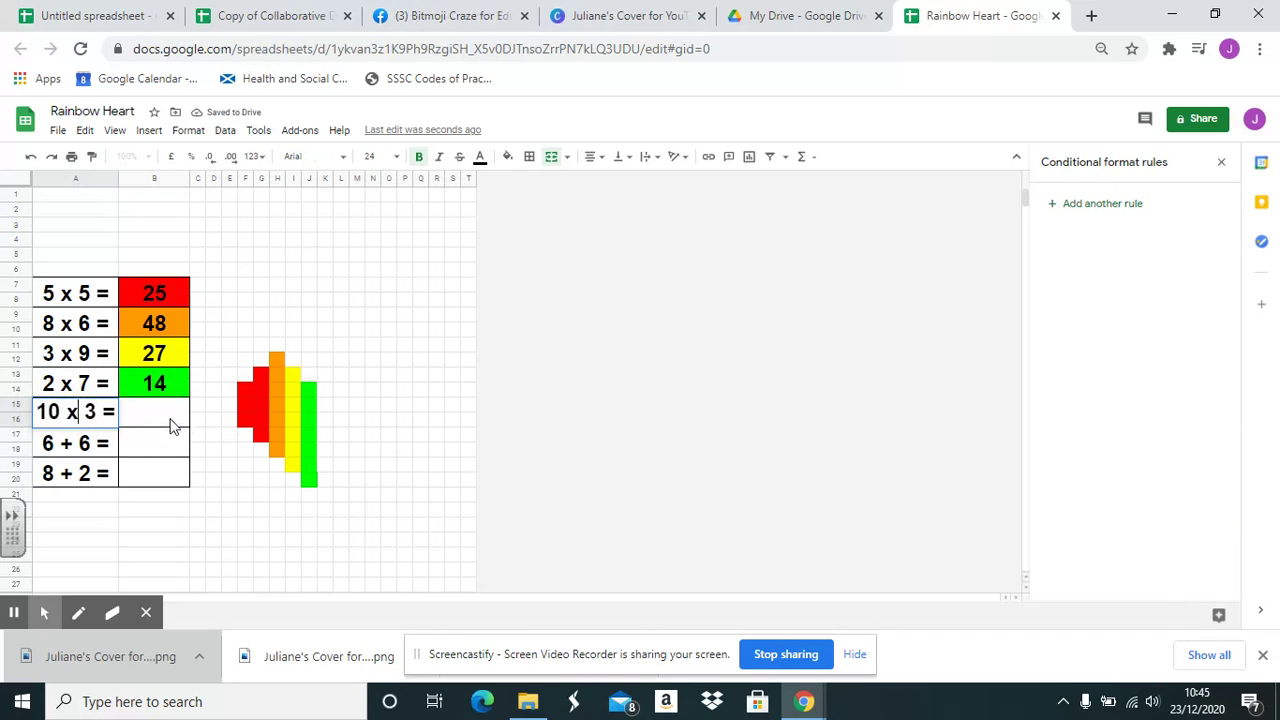
click(170, 426)
text(30)
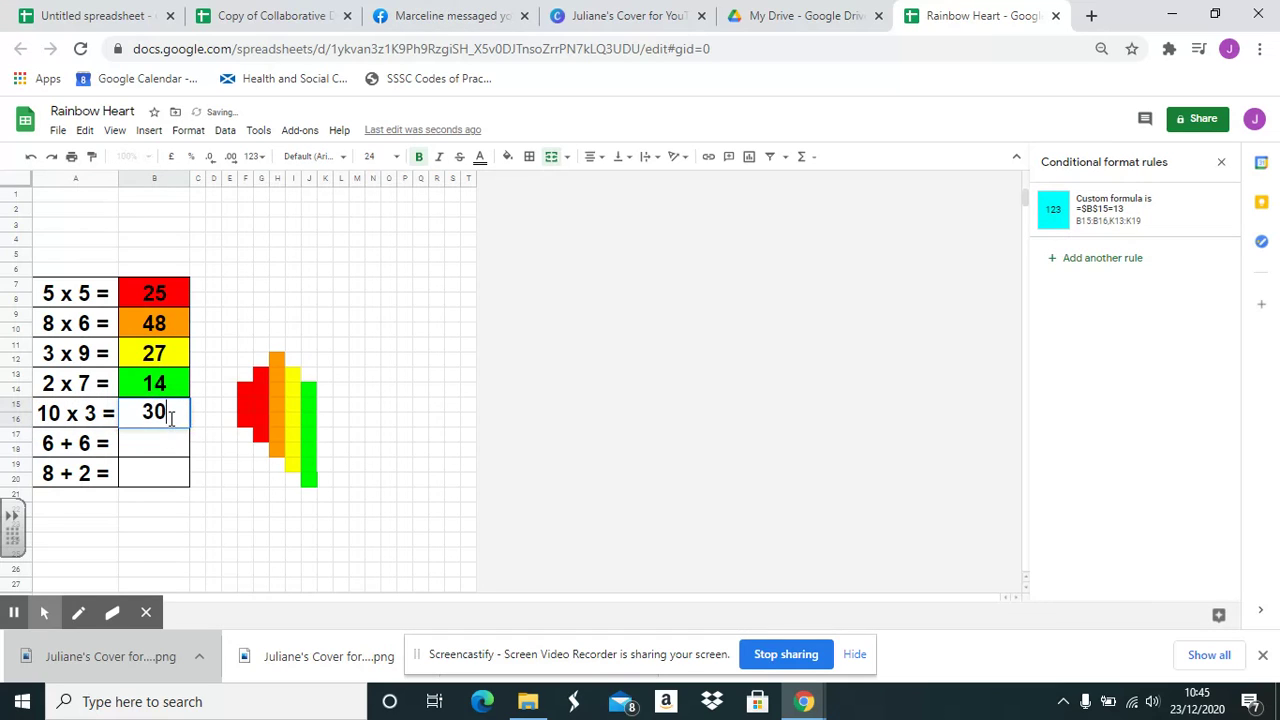
Update the cyan rule formula to =$B$15=30
click(1097, 215)
click(1107, 378)
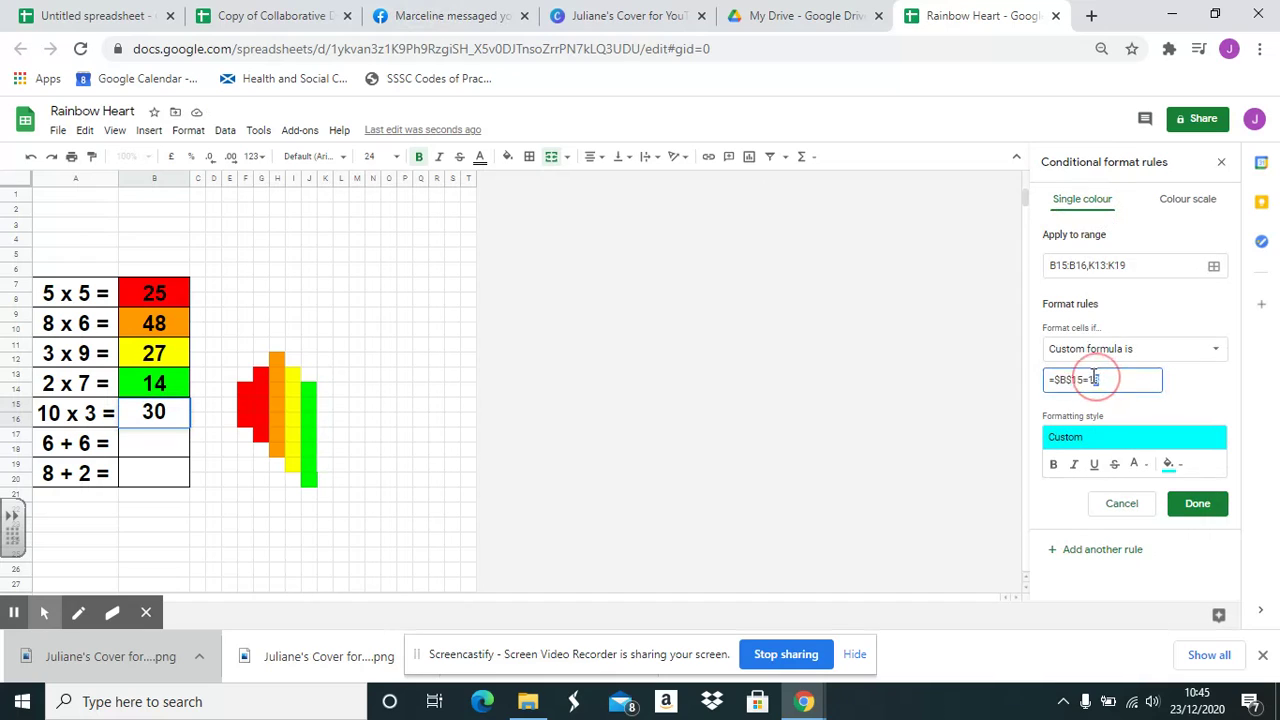
double_click(1090, 377)
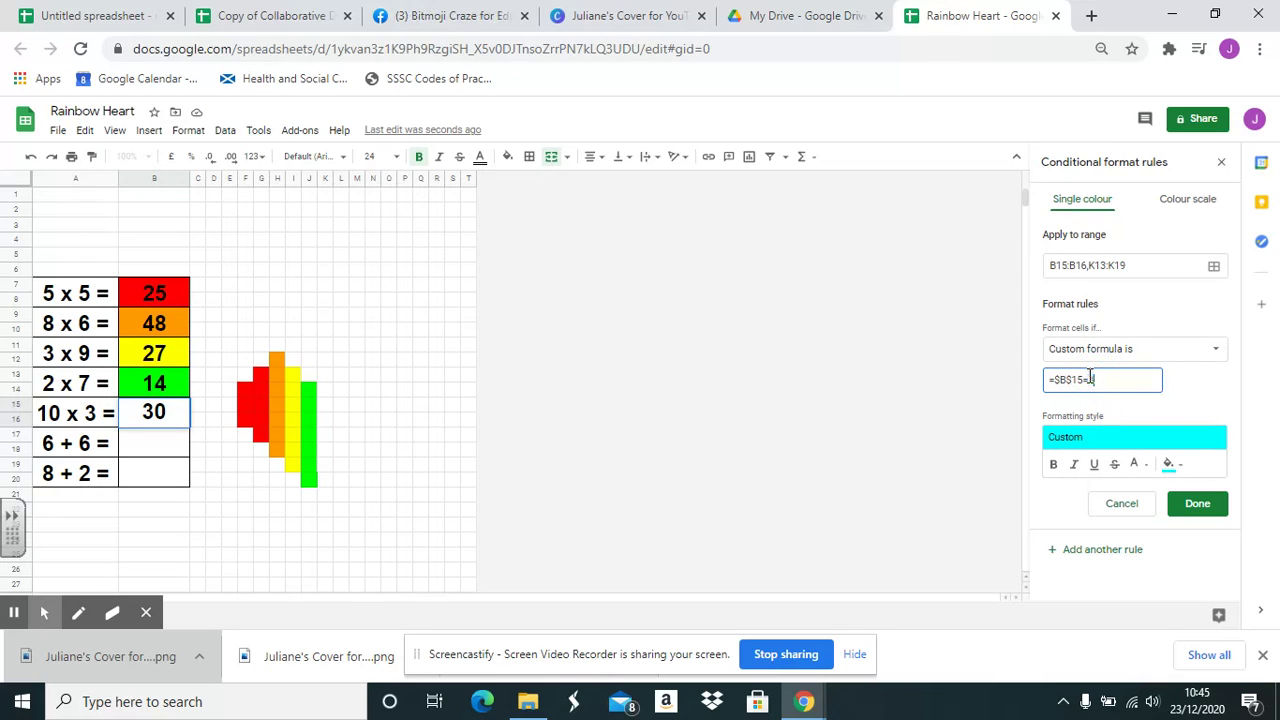
text(30)
click(1196, 503)
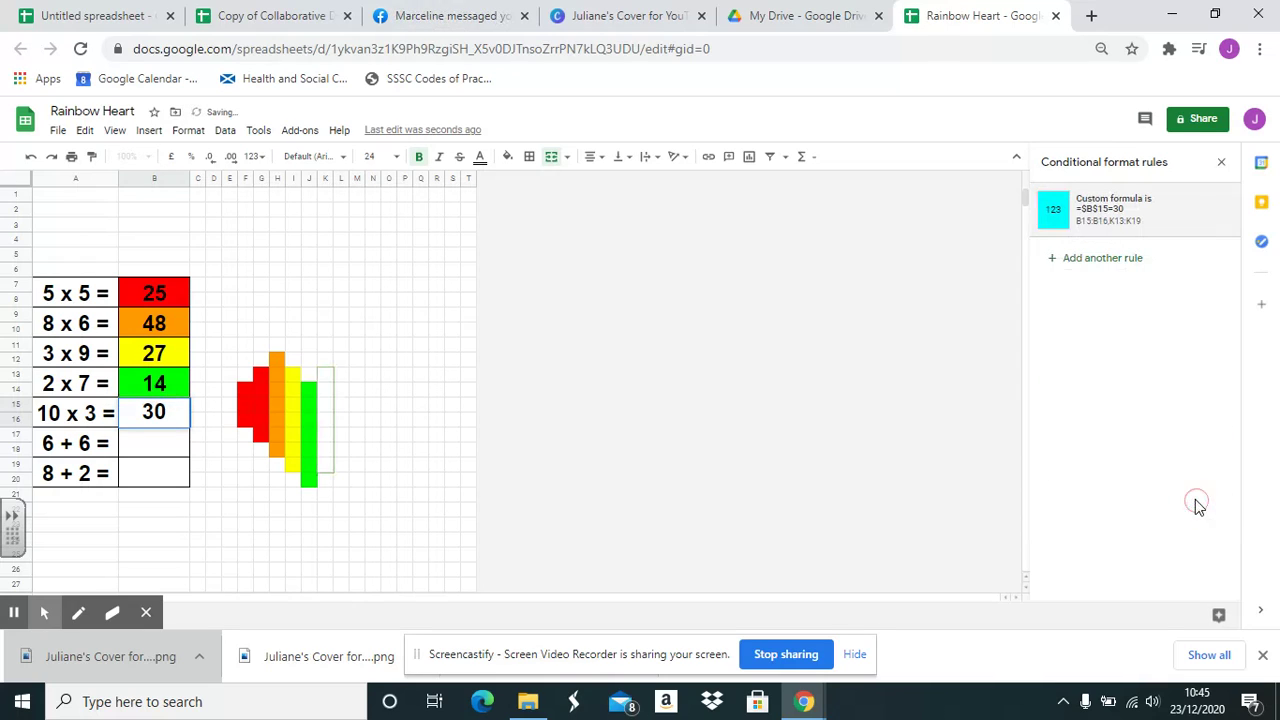
Change A17 to 6 x 6 = and enter 36 in B17
click(66, 441)
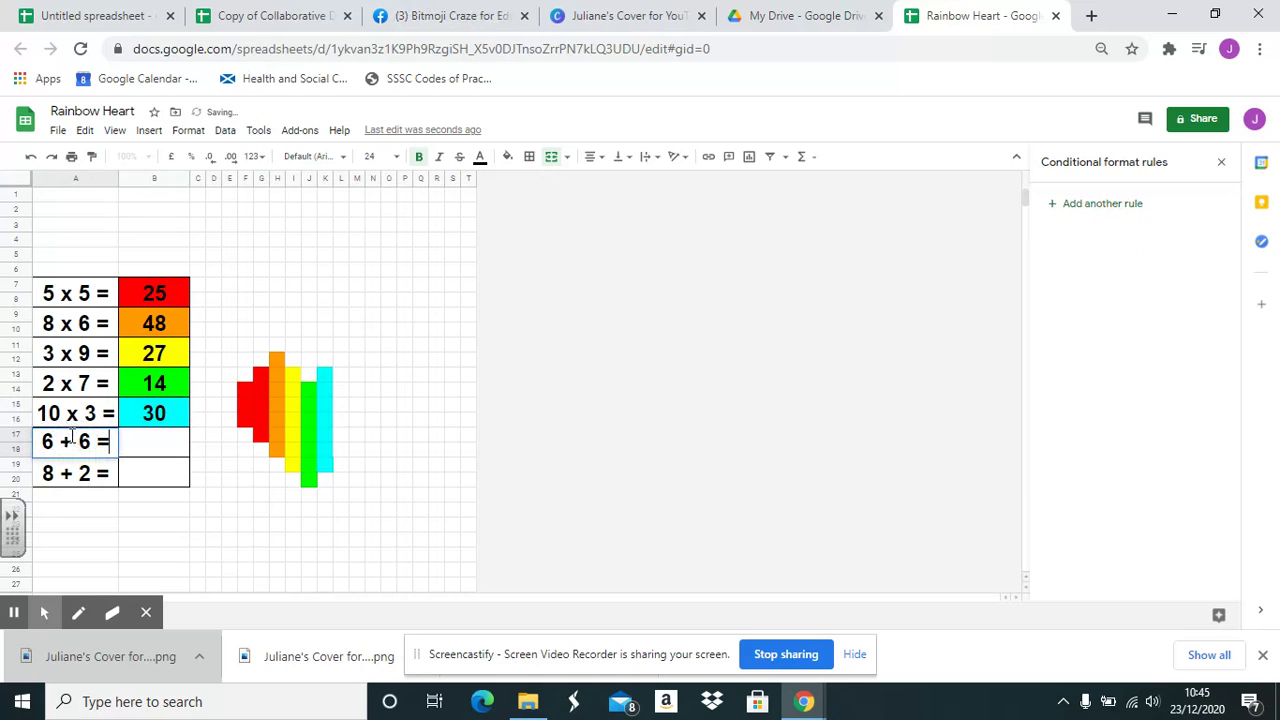
double_click(66, 441)
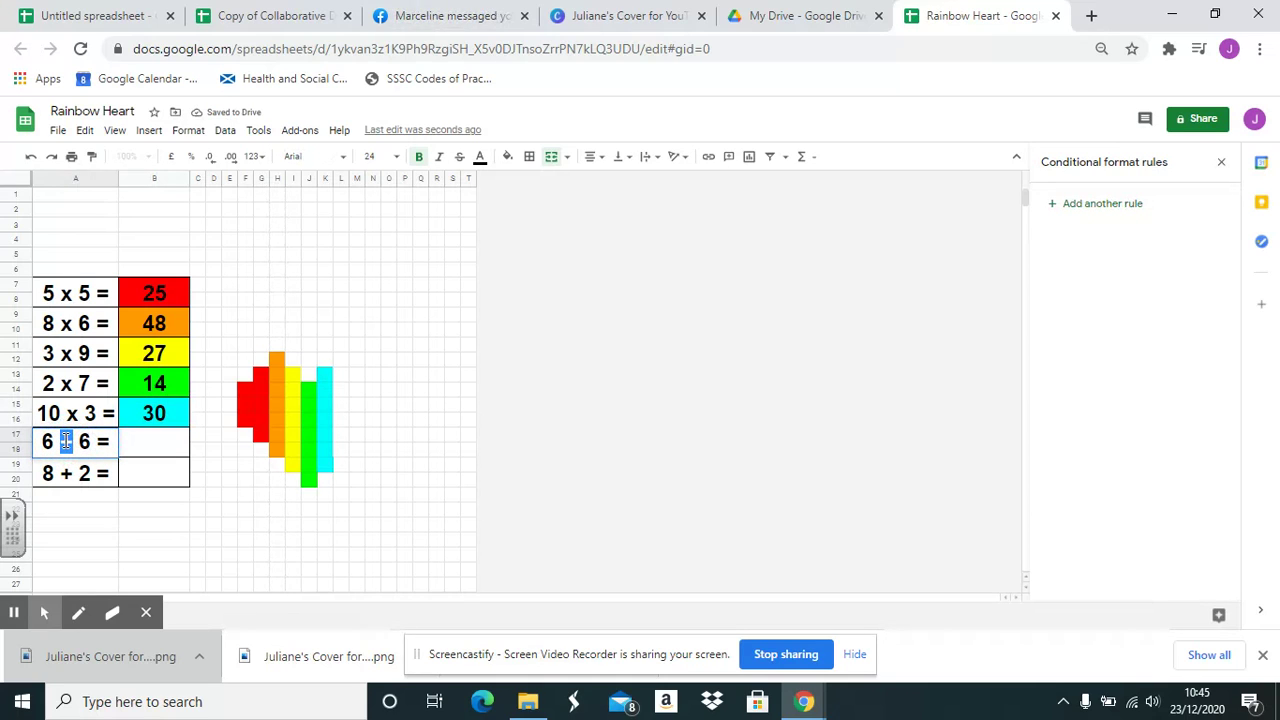
text(x)
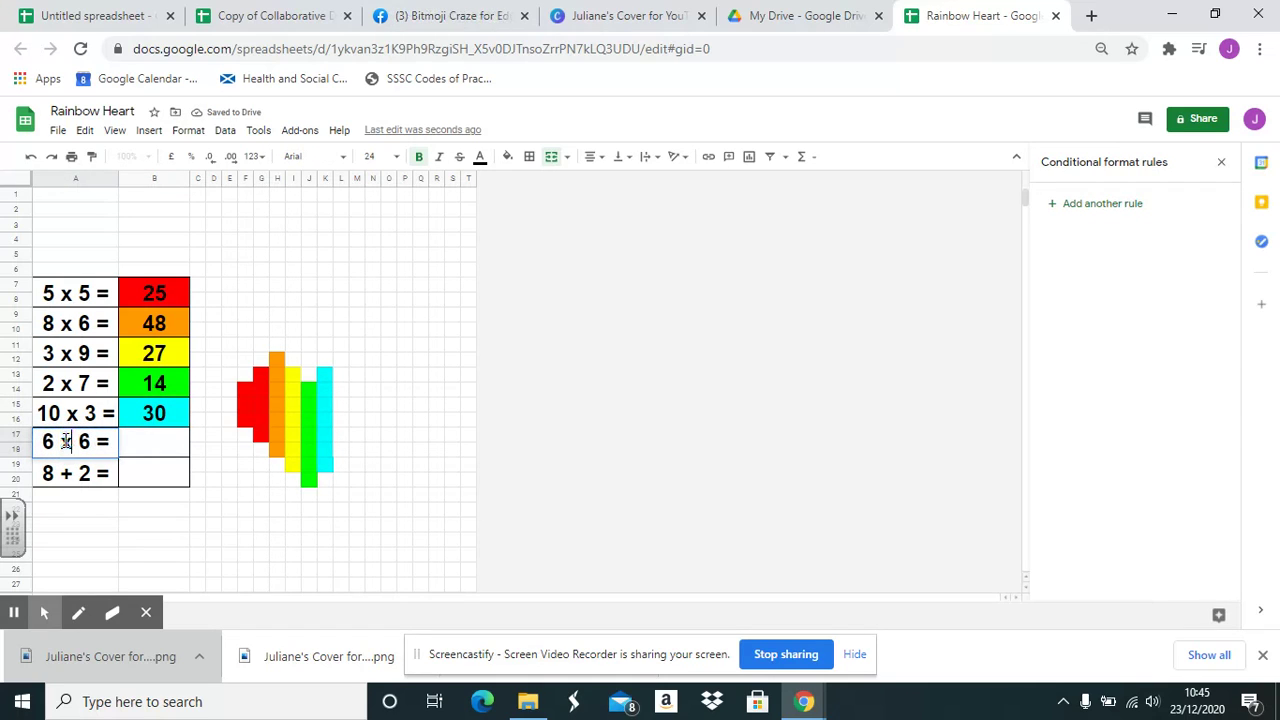
click(162, 452)
text(36)
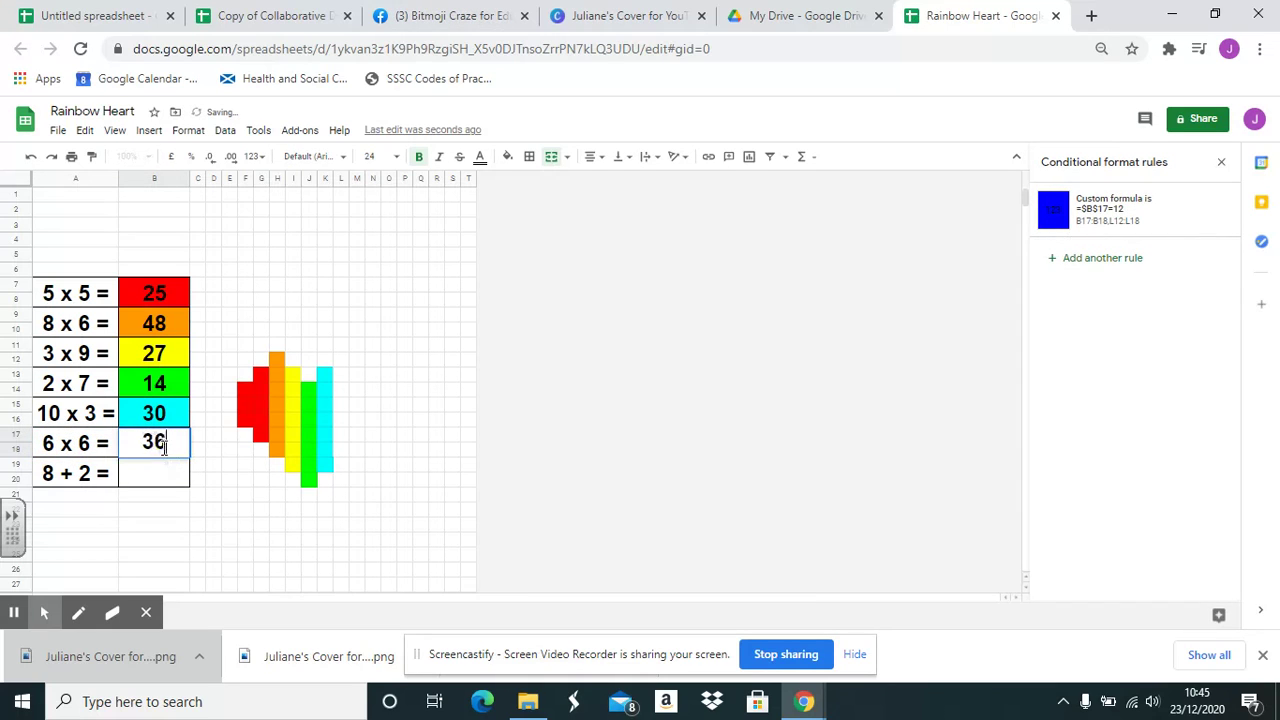
Update the blue rule formula to =$B$17=36
click(1098, 212)
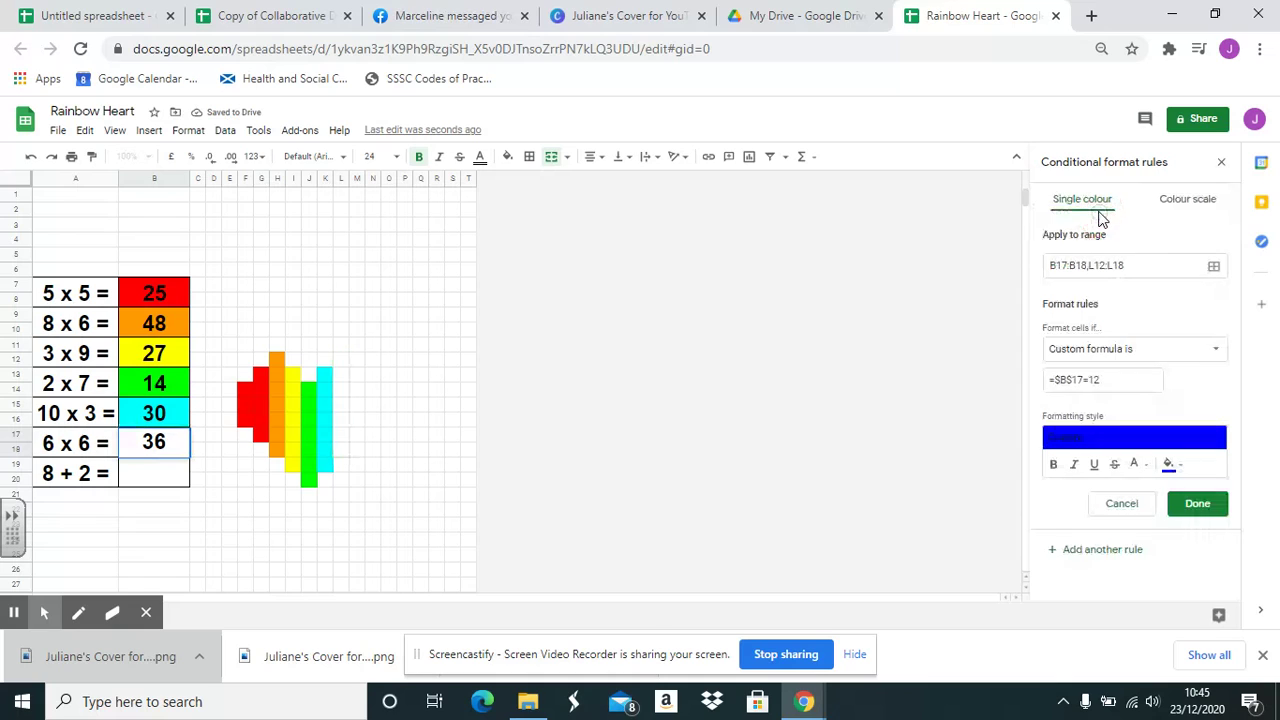
click(1098, 379)
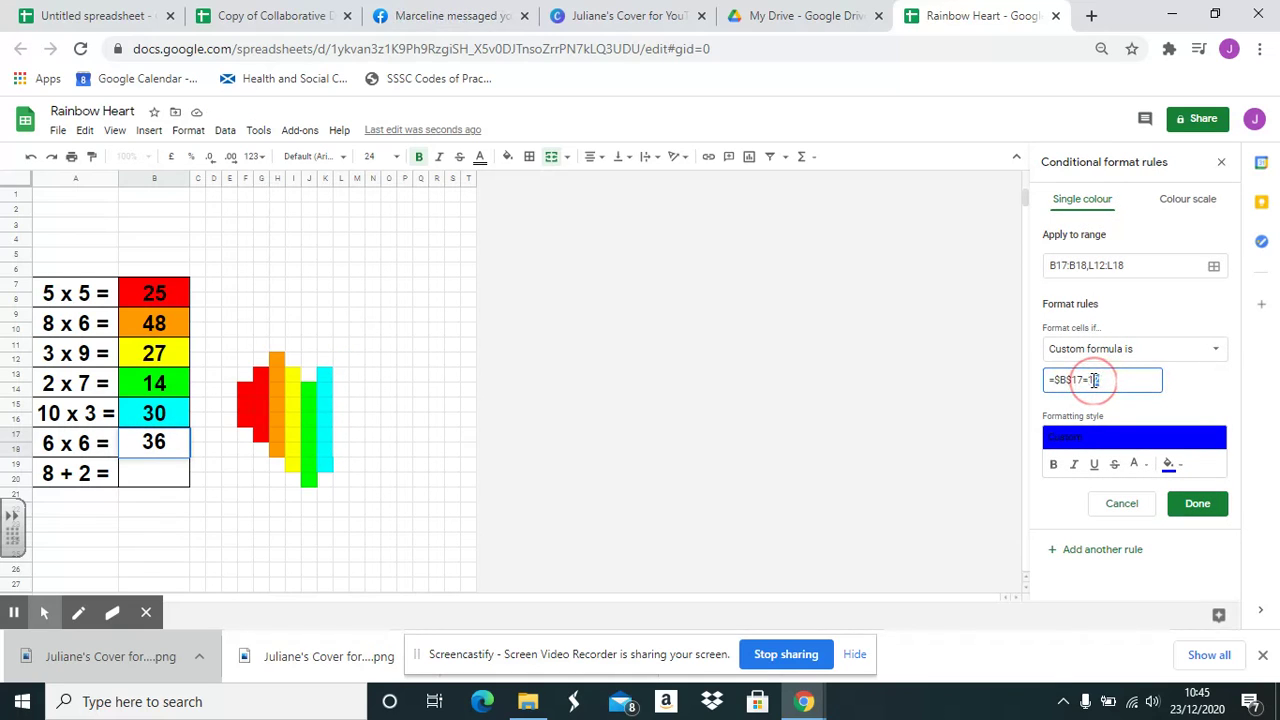
double_click(1093, 379)
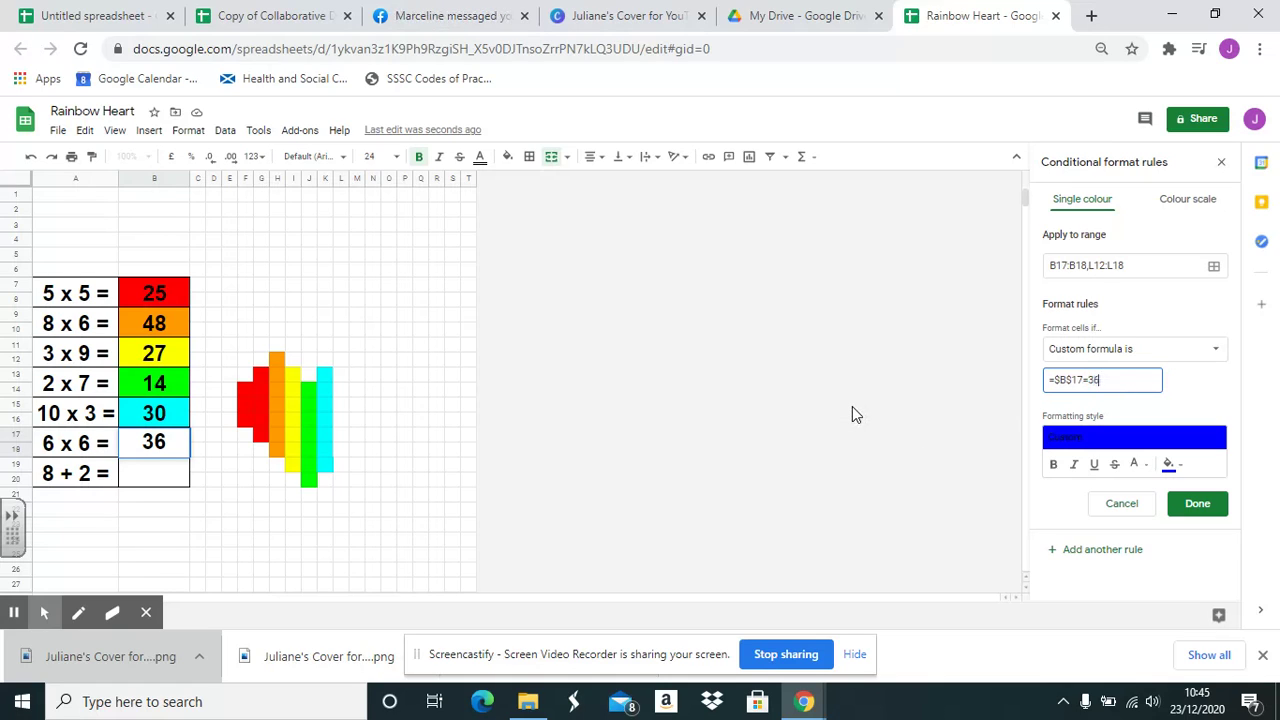
click(1218, 503)
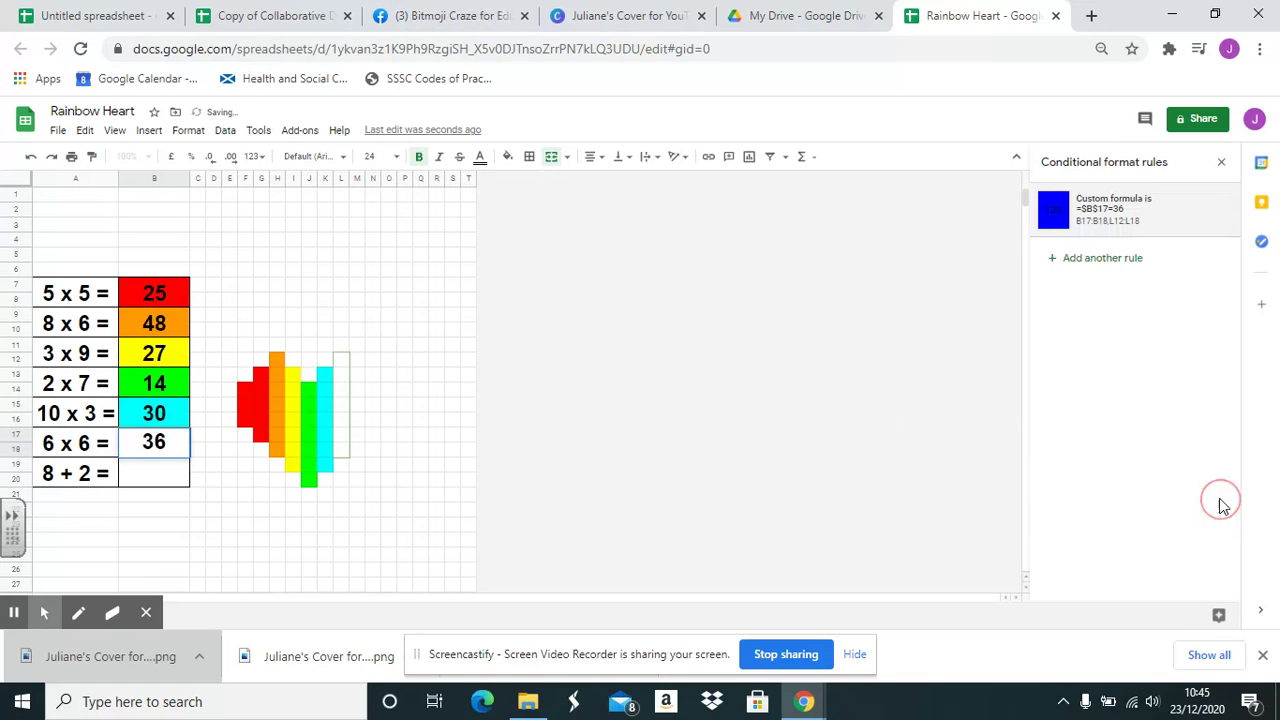
Change A19 to 8 x 2 = and enter 16 in B19
click(75, 477)
double_click(64, 472)
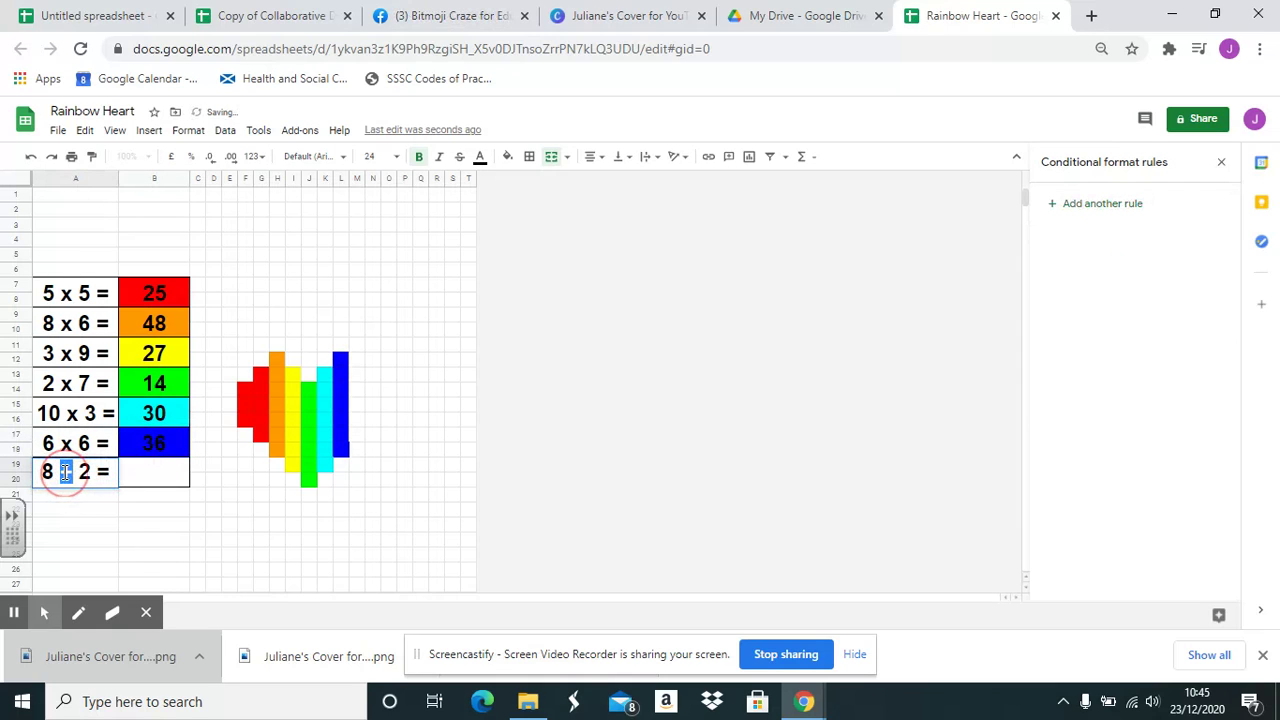
text(x)
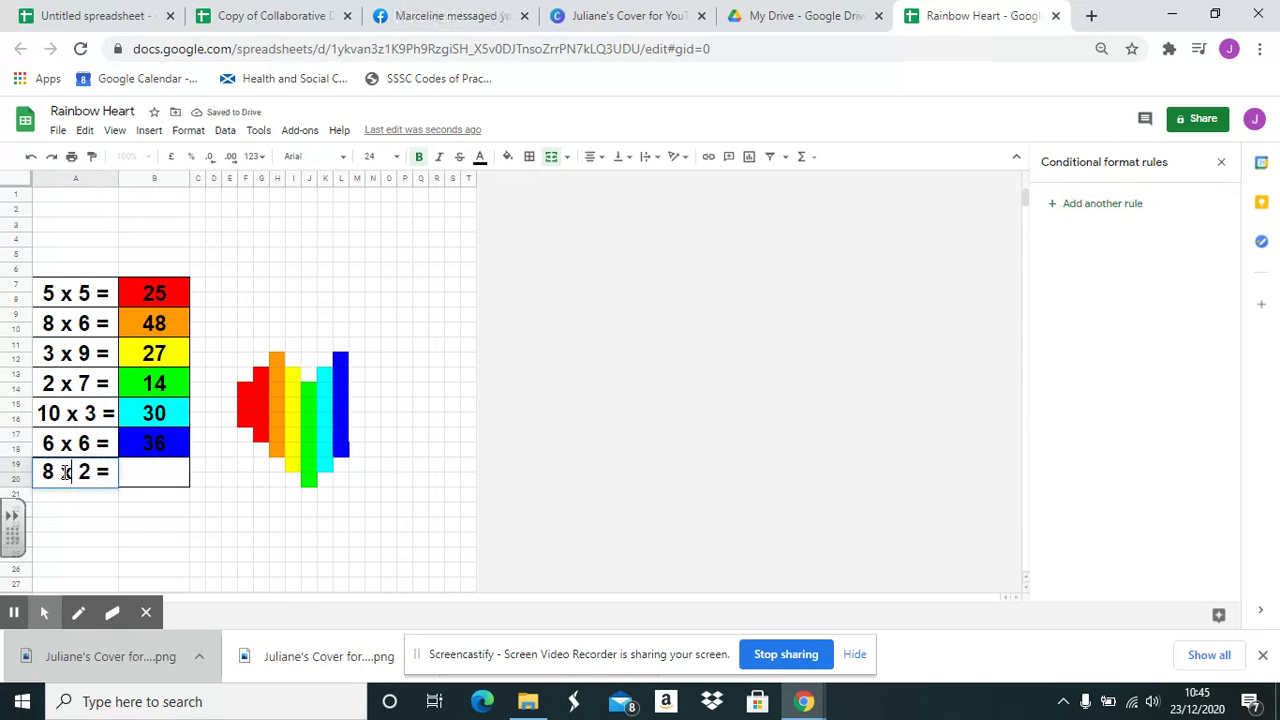
click(170, 485)
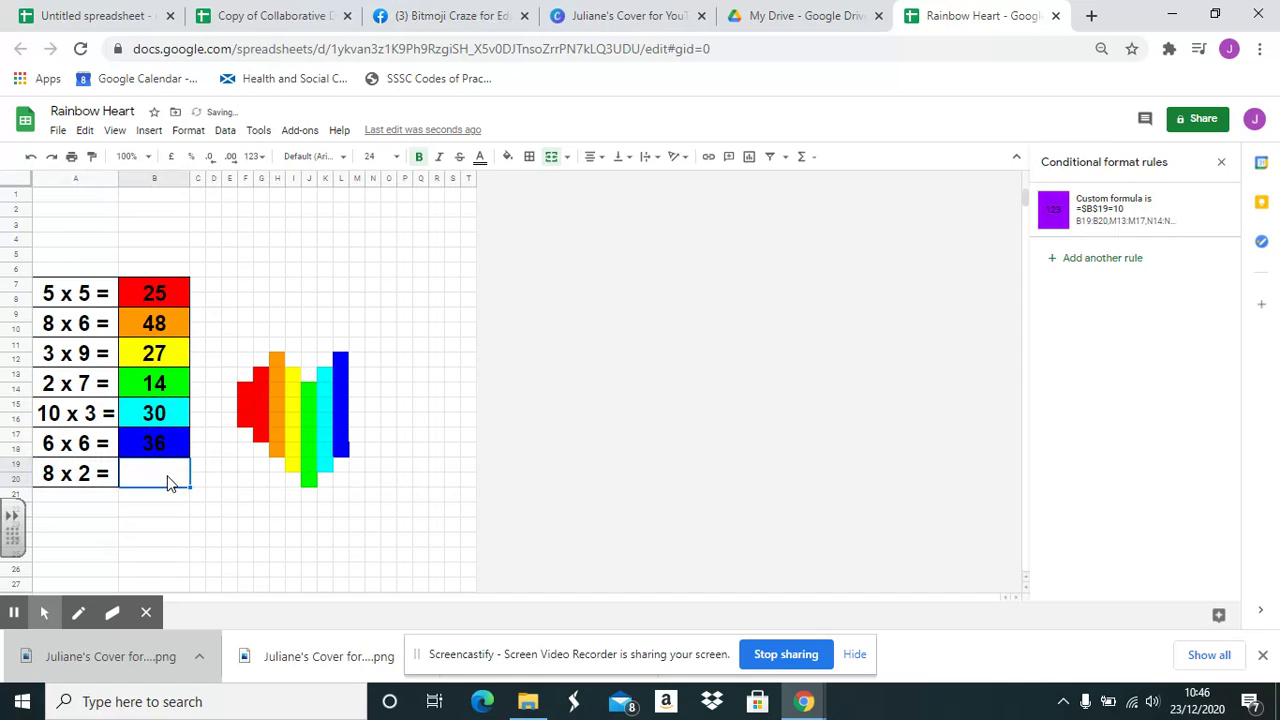
text(16)
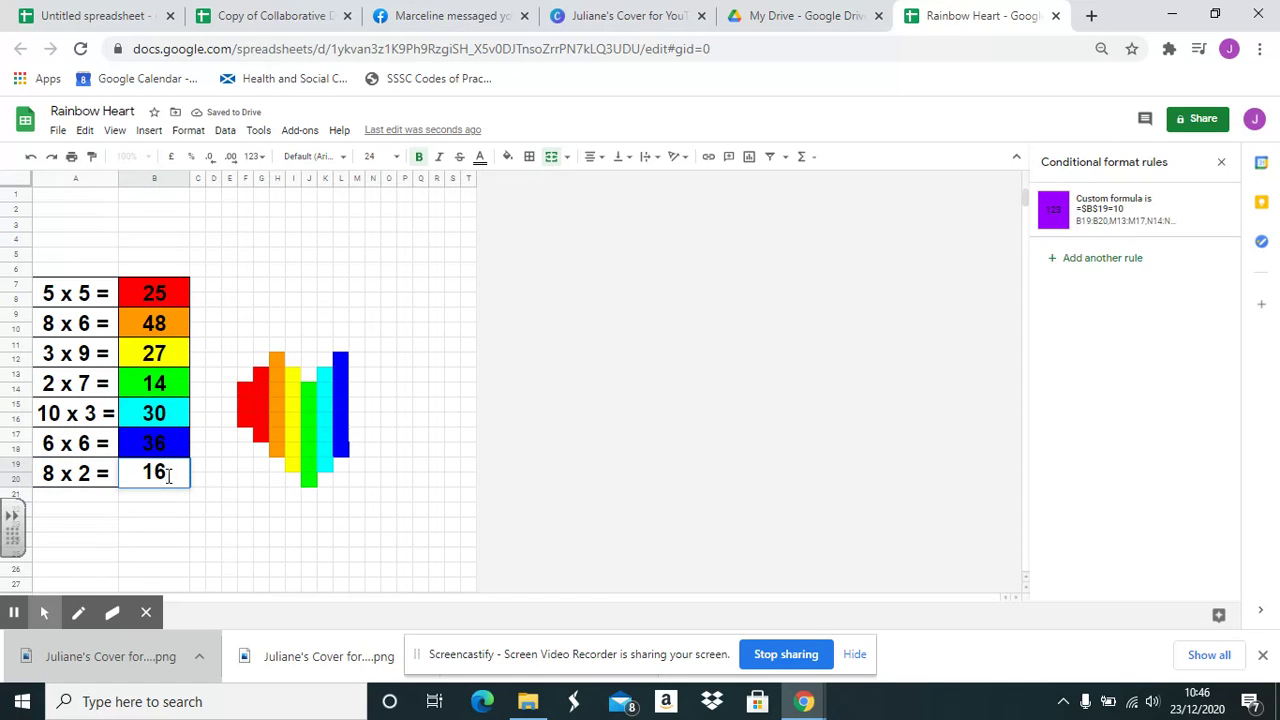
Update the purple rule formula to =$B$19=16
click(1128, 206)
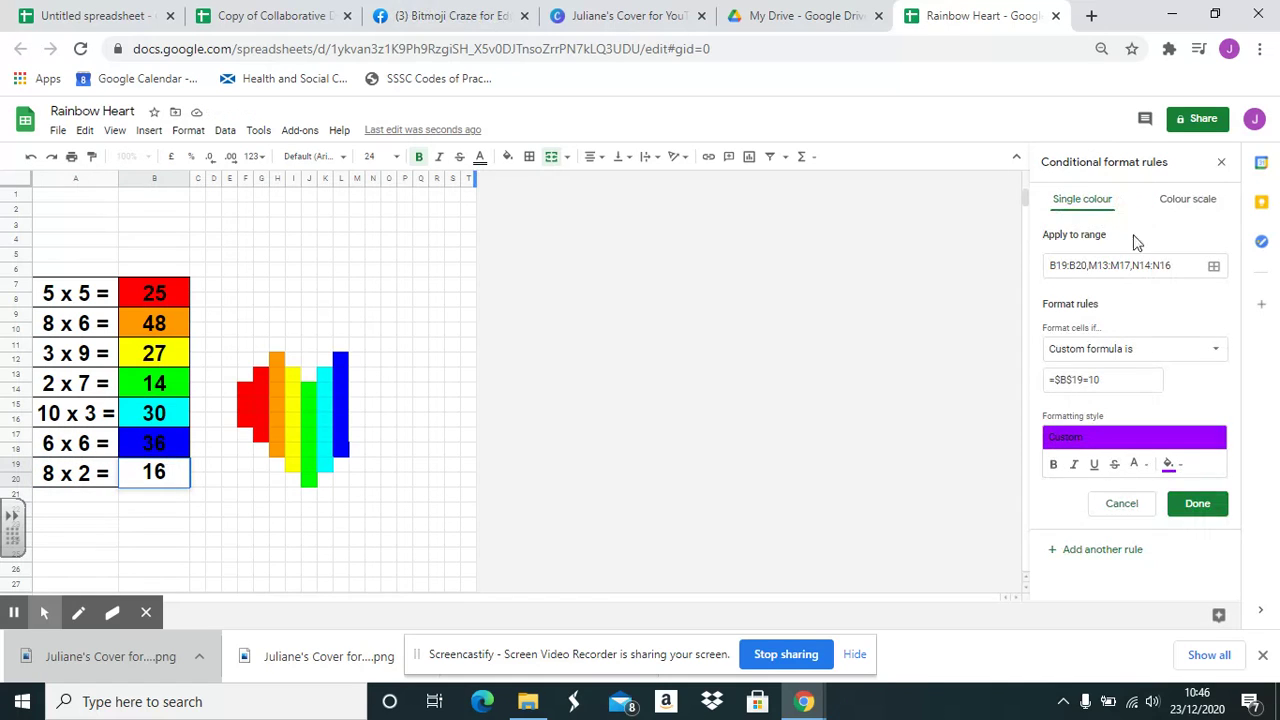
double_click(1093, 379)
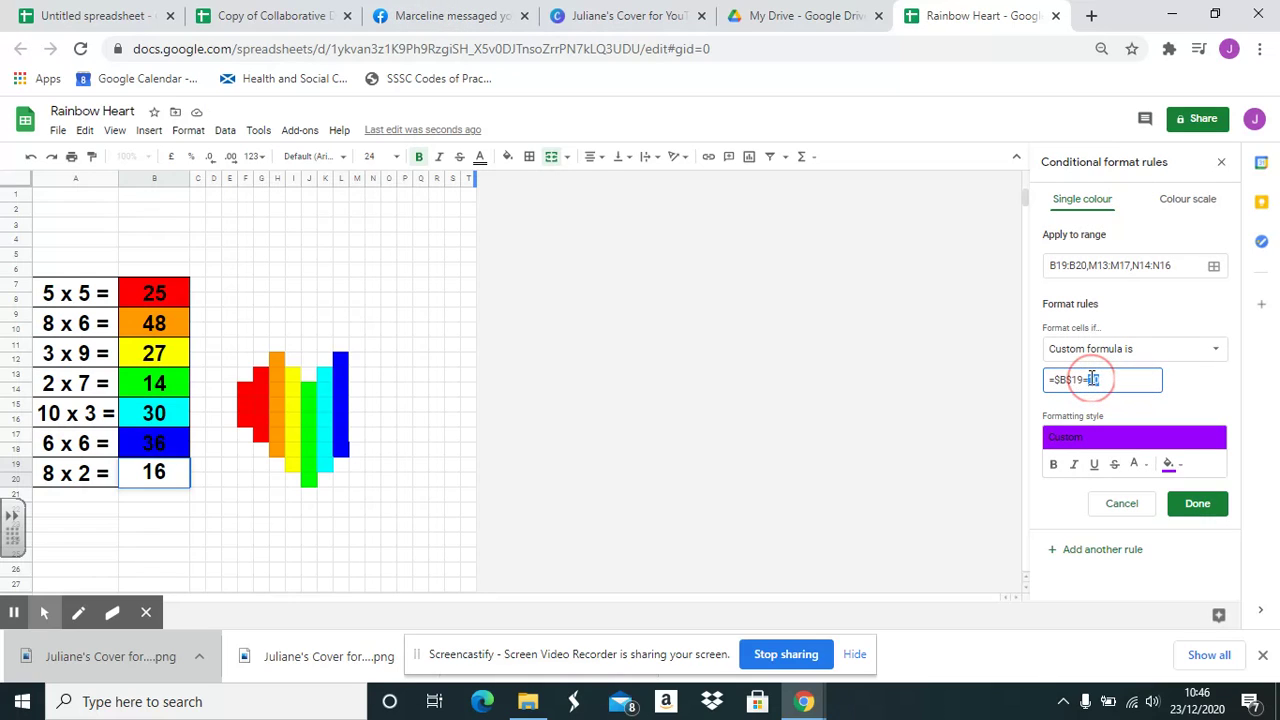
text(1)
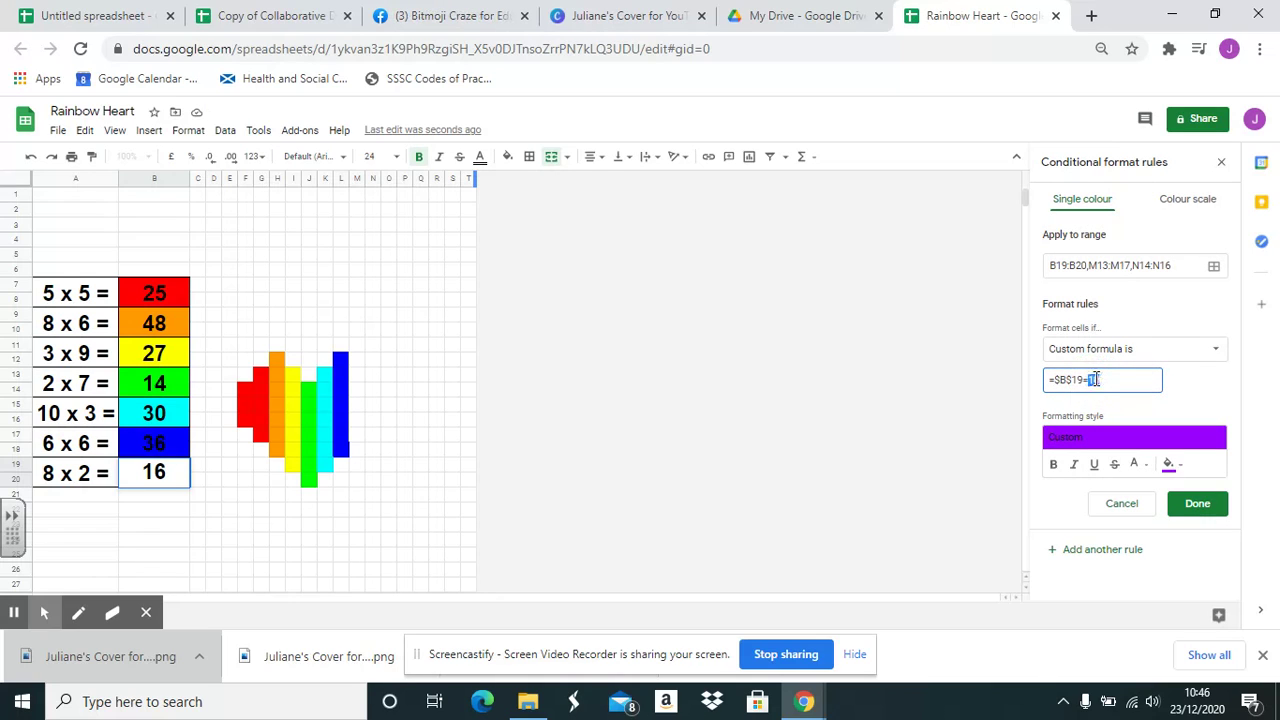
double_click(1090, 379)
click(1197, 503)
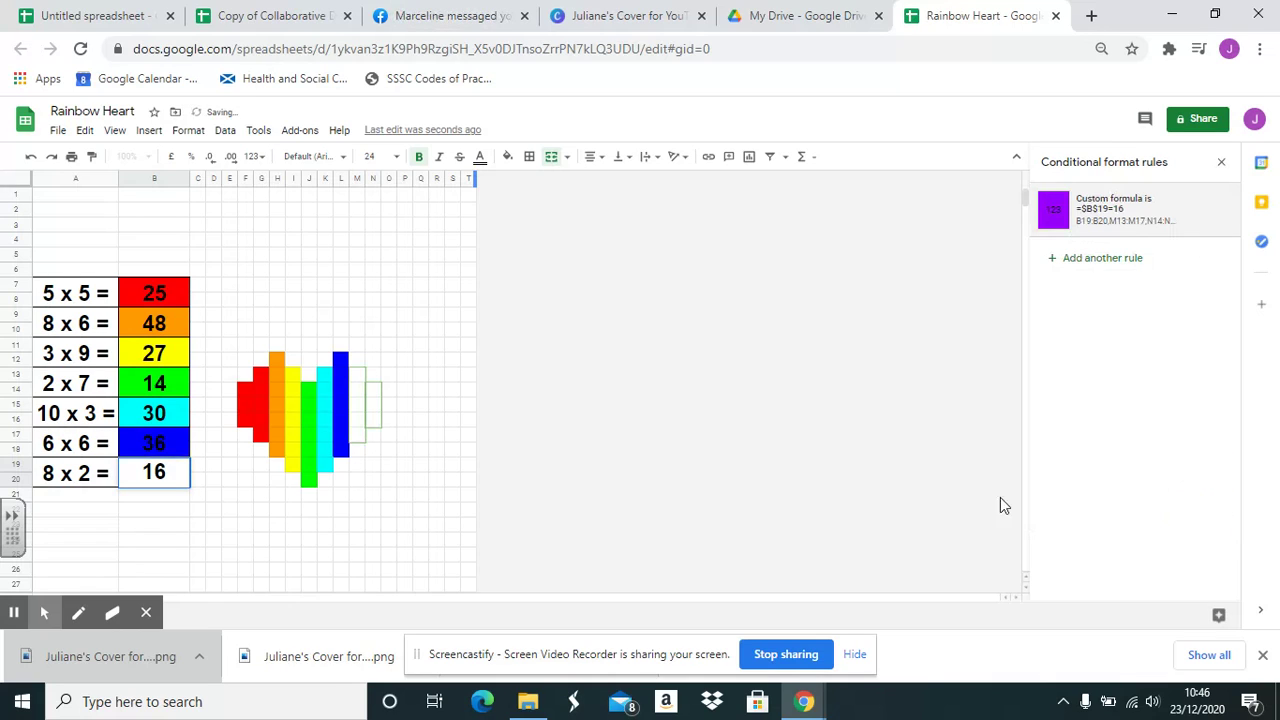
click(298, 497)
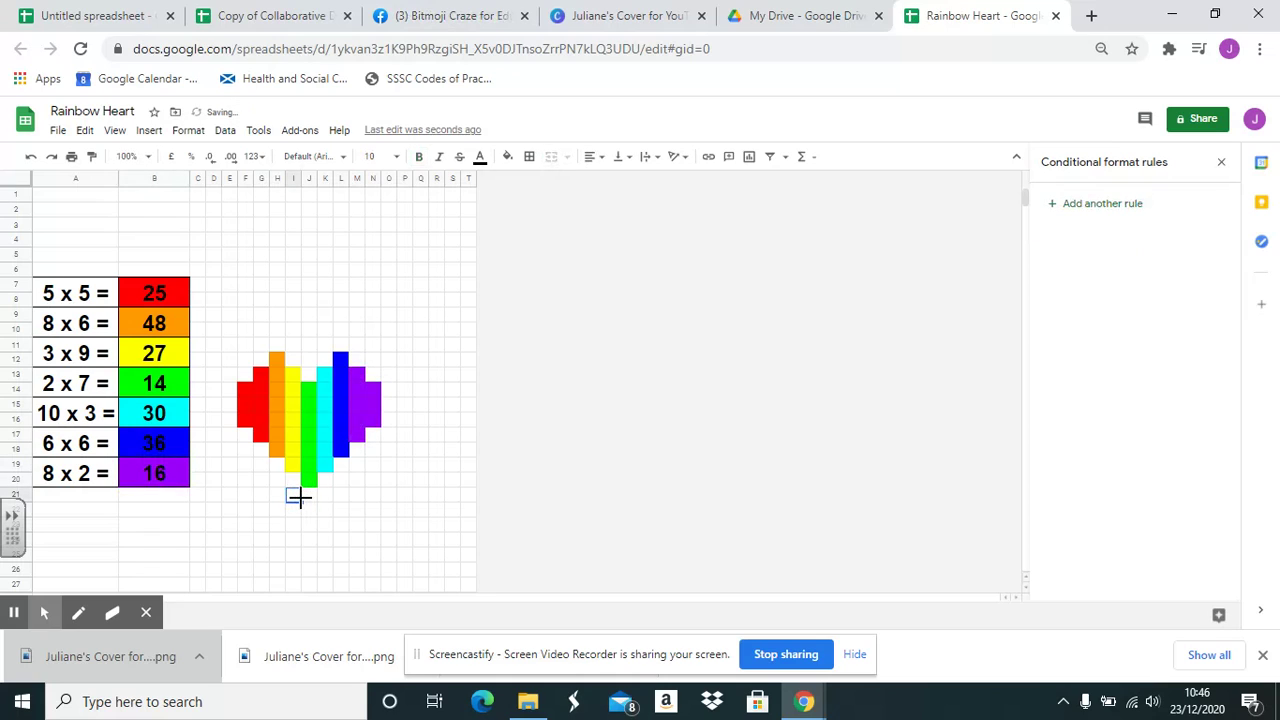